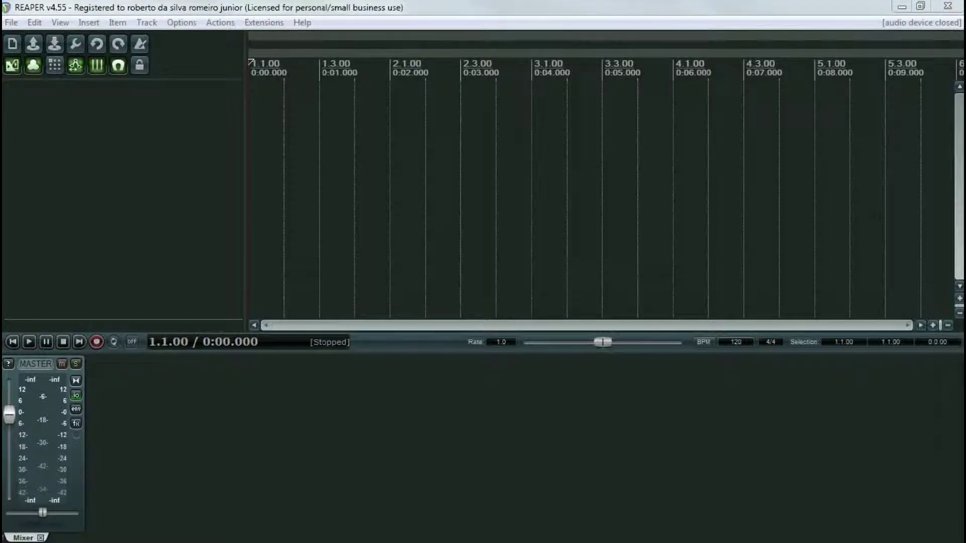
- Switch to Windows Explorer and open the WAVES folder in D:\MINHAS PRODUÇÕES\REAPER media
left_click(439, 4)
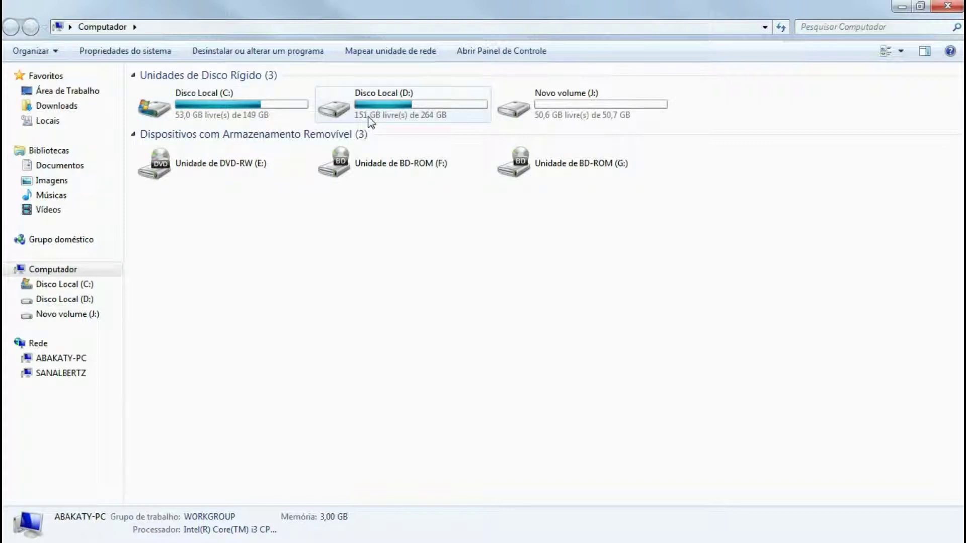
mouse_move(371, 121)
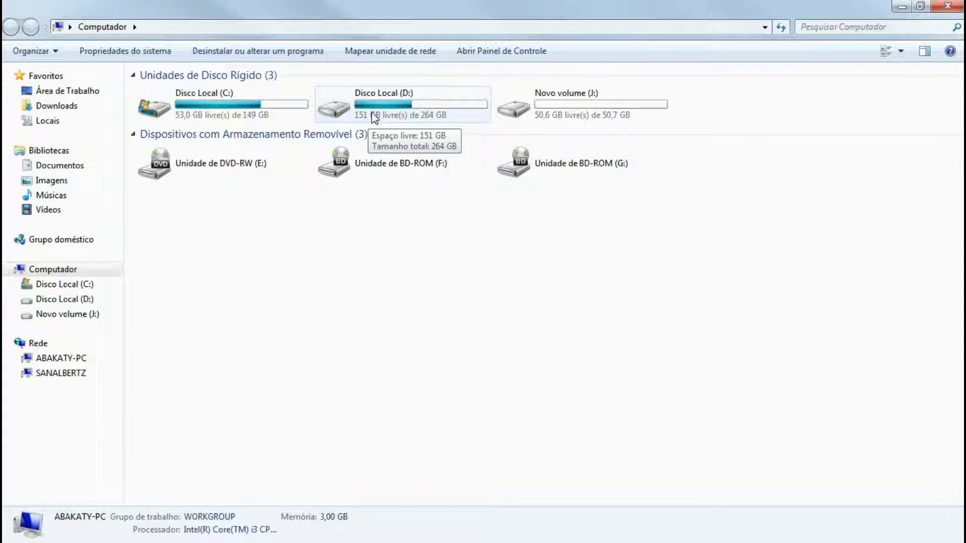
double_click(373, 109)
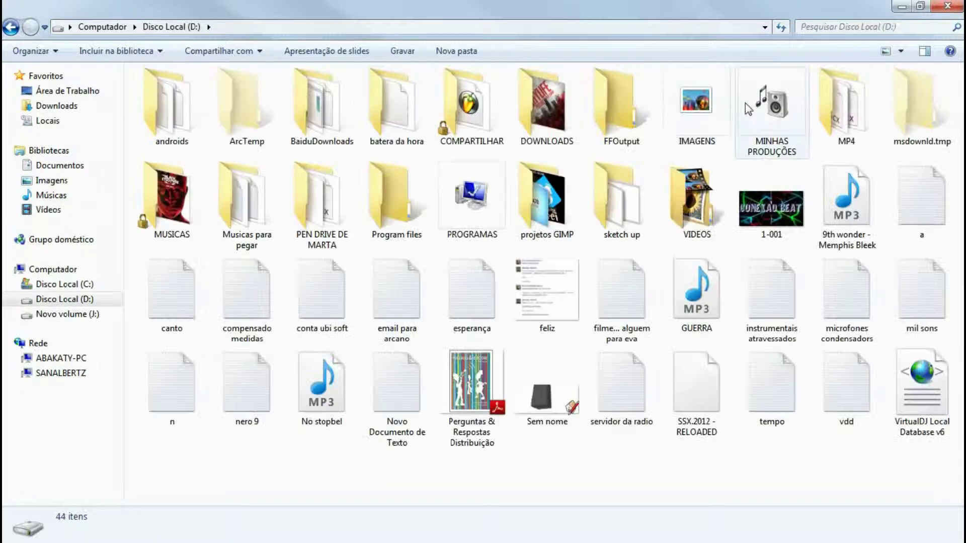
double_click(744, 102)
double_click(195, 94)
left_click(203, 111)
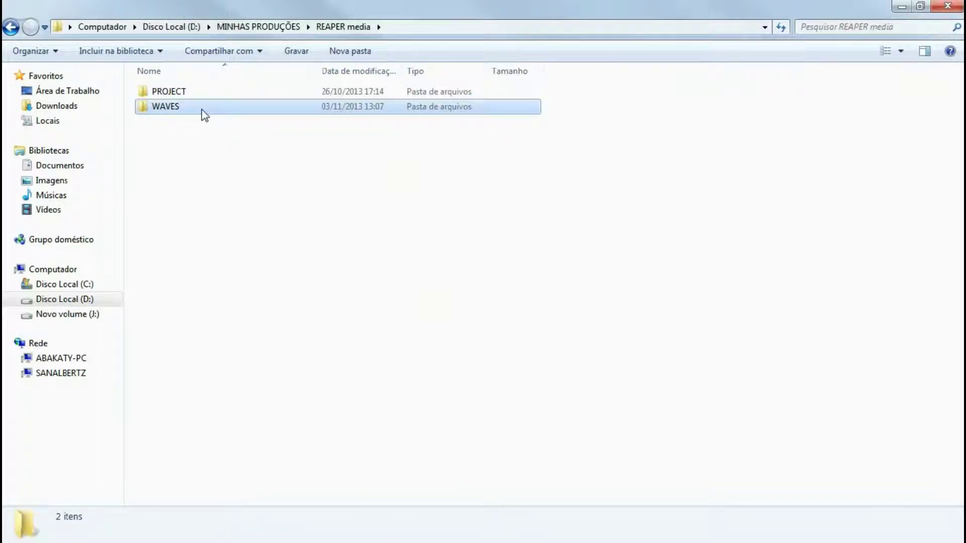
double_click(204, 112)
- Look through the project folders in WAVES, view the contents of the A nega folder, and close the file window
scroll(171, 382, "down", 12)
scroll(171, 383, "up", 8)
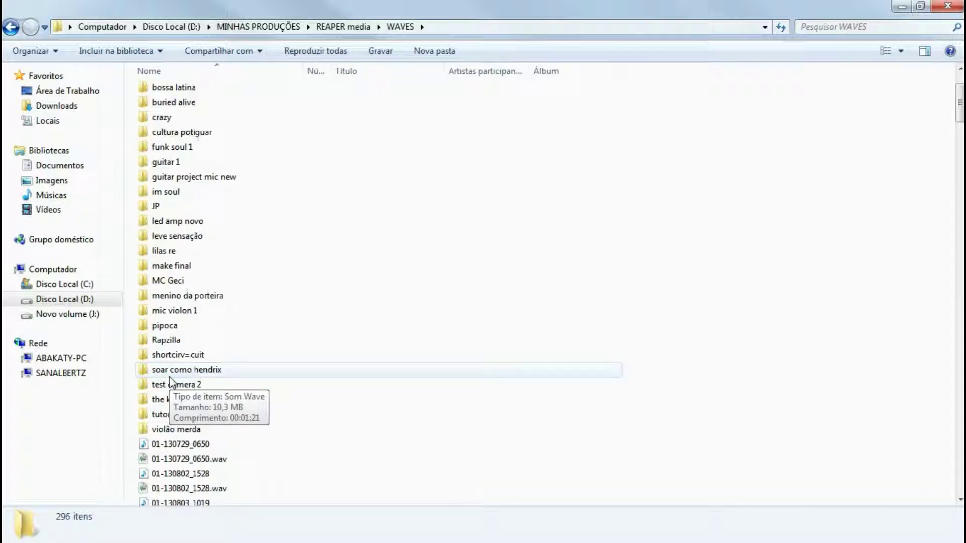
scroll(172, 382, "up", 3)
double_click(171, 91)
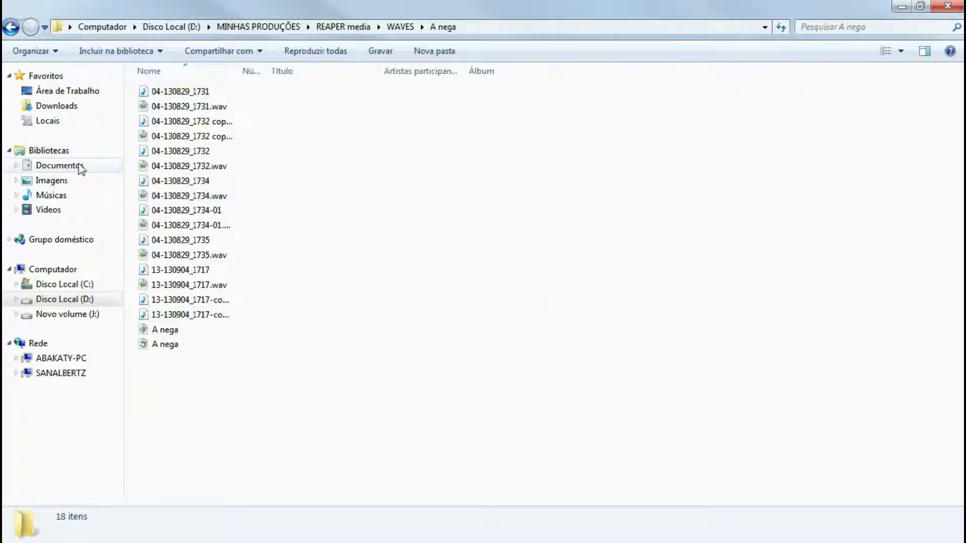
left_click(948, 7)
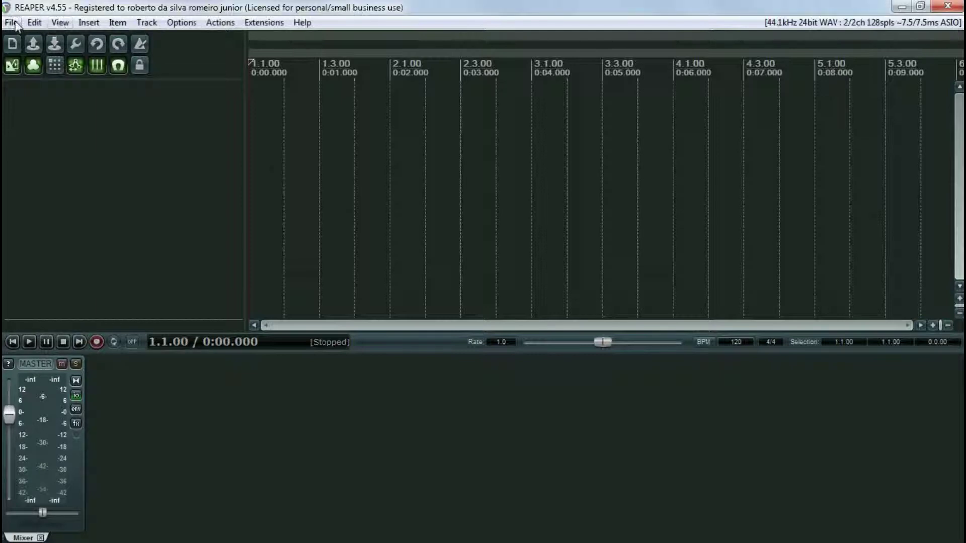
left_click(54, 45)
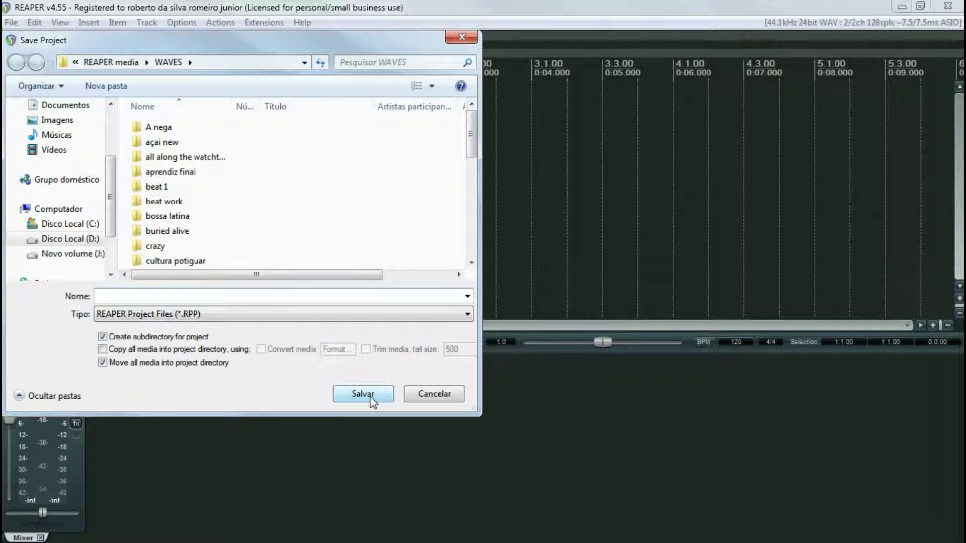
mouse_move(472, 136)
left_mouse_down()
mouse_move(471, 241)
mouse_move(470, 135)
left_mouse_up()
left_click(461, 37)
- Open a new Windows Explorer window and browse to WAVES inside MINHAS PRODUÇÕES > REAPER media on drive D
key("super+e")
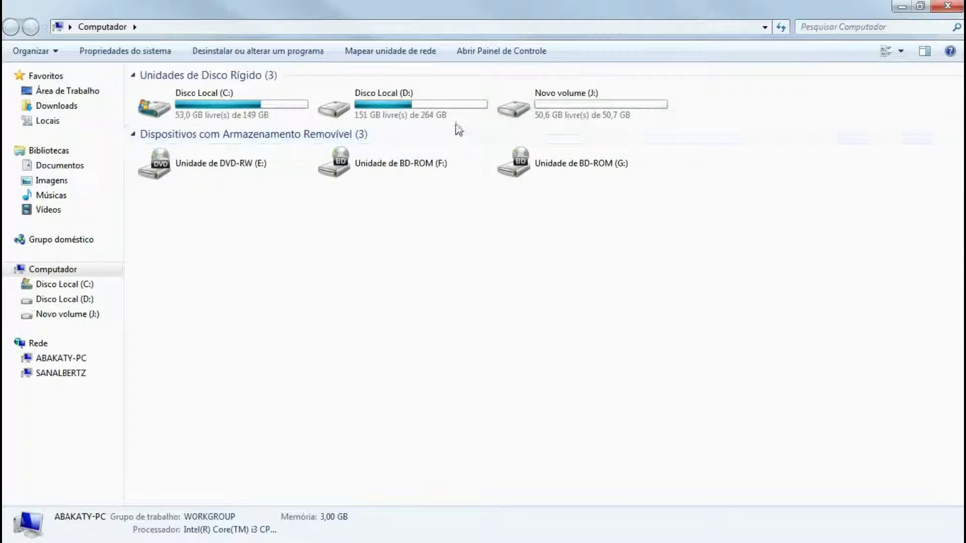
double_click(353, 107)
double_click(769, 129)
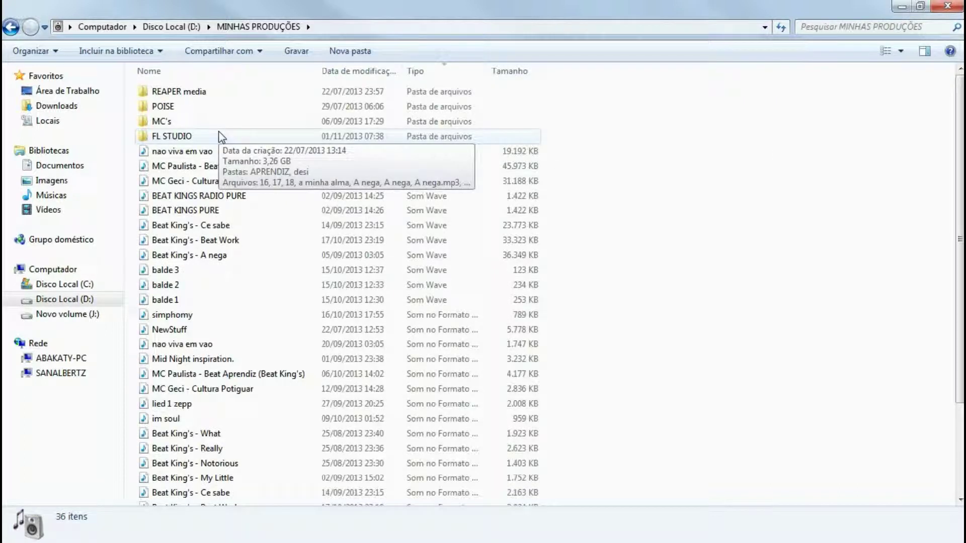
double_click(161, 92)
double_click(160, 107)
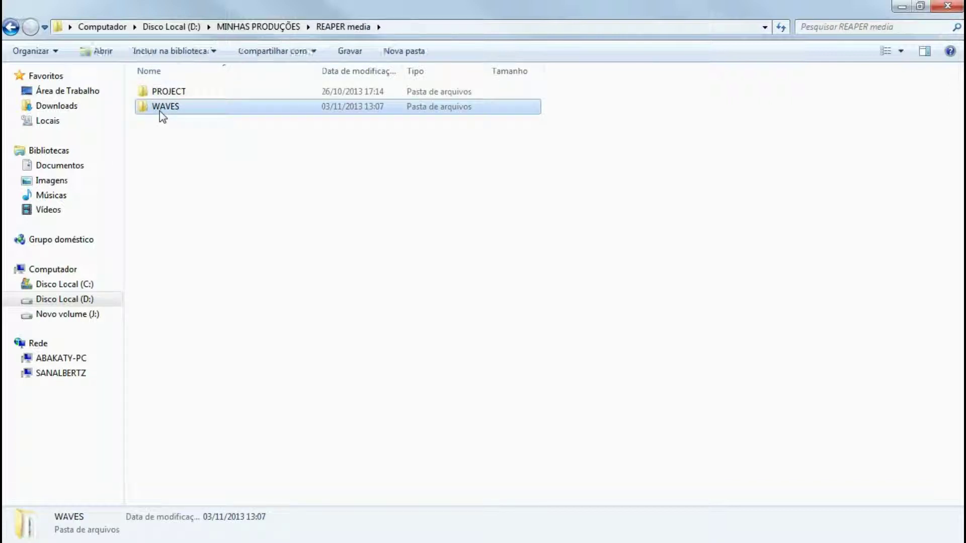
- Examine the loose recordings and project subfolders listed in the WAVES folder, and return to REAPER
scroll(291, 287, "down", 10)
scroll(291, 286, "down", 20)
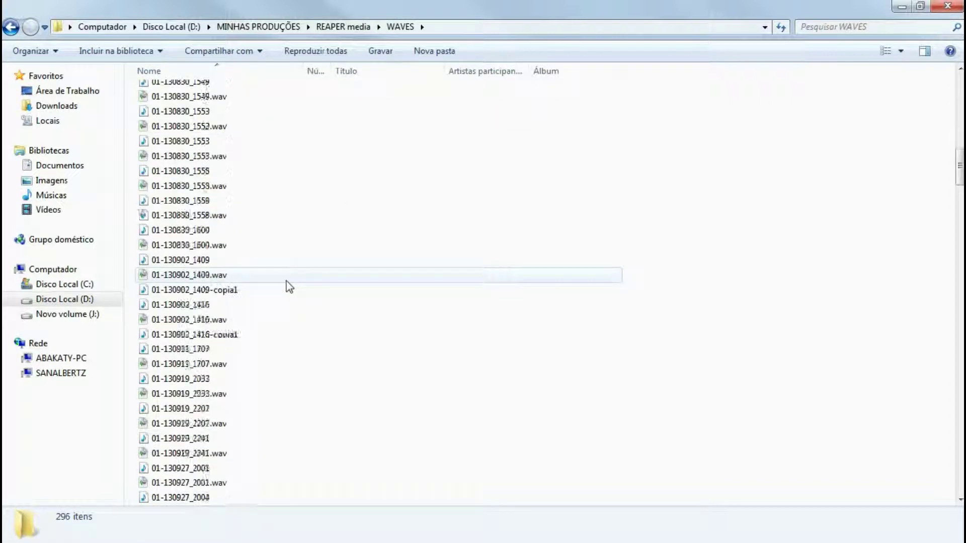
scroll(288, 286, "down", 20)
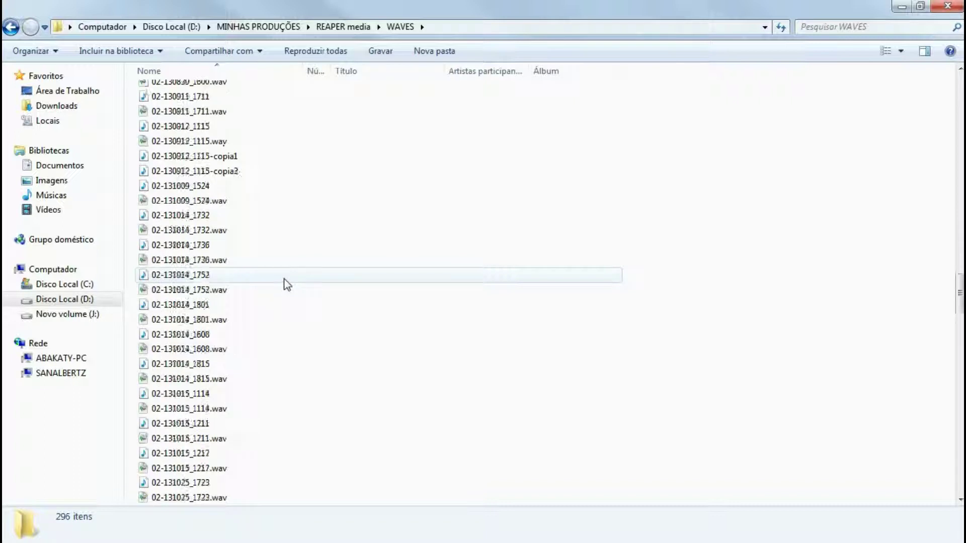
scroll(286, 283, "down", 12)
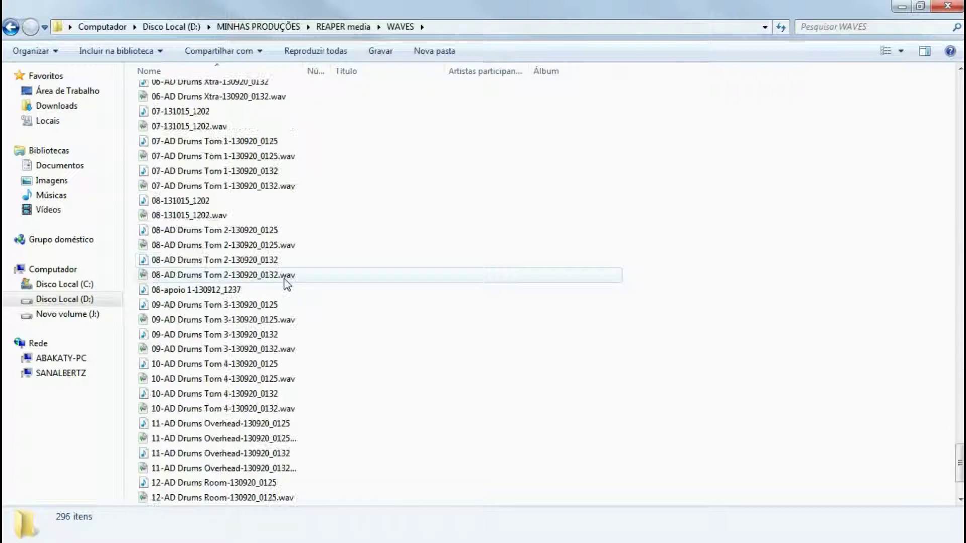
scroll(283, 280, "up", 17)
scroll(279, 273, "up", 20)
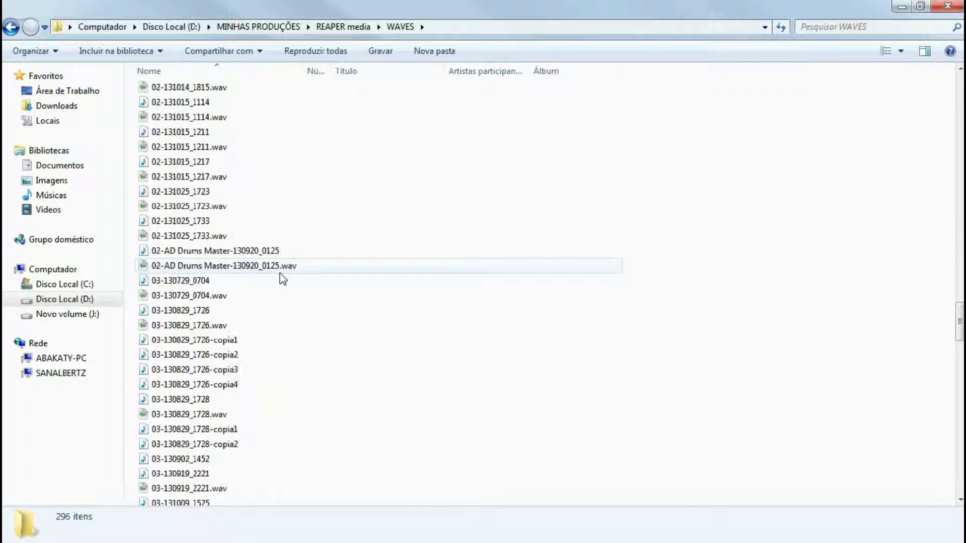
scroll(280, 274, "up", 15)
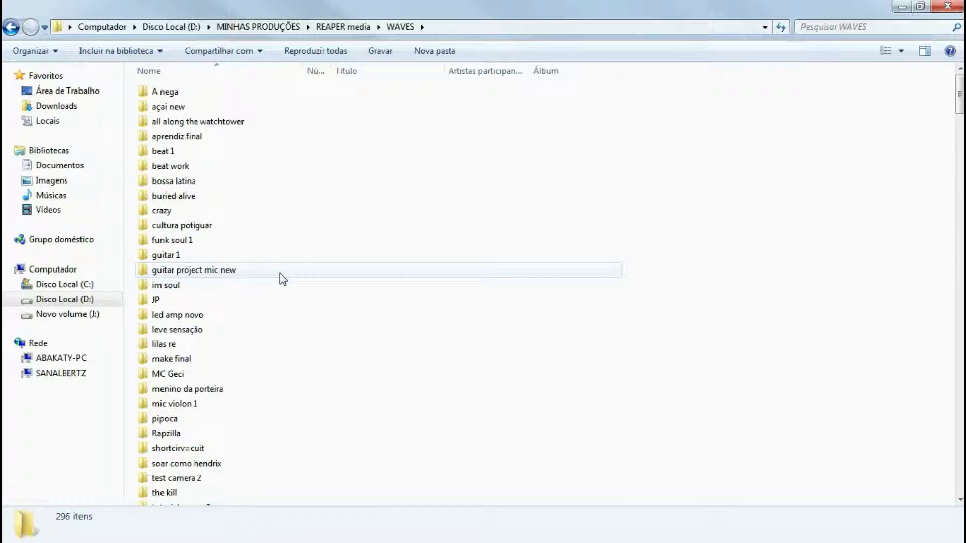
left_click(902, 6)
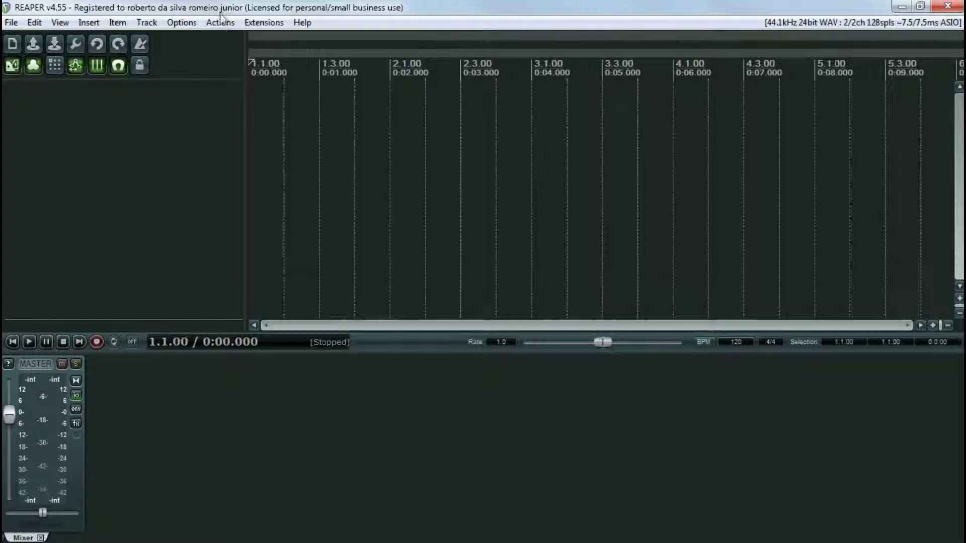
- Save the project as tutorial reaper 2 in the tutorial reaper 2 folder inside WAVES, replacing the existing file
left_click(55, 44)
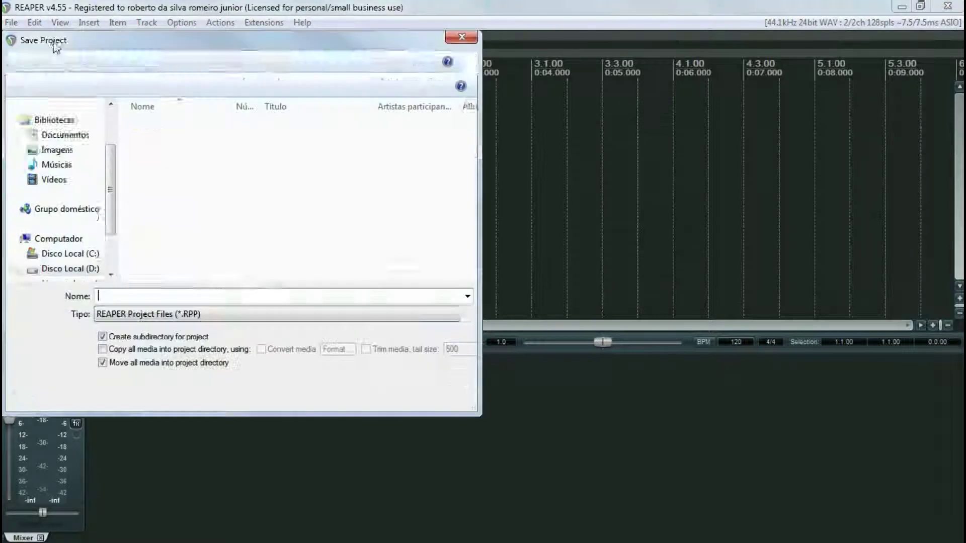
left_click_drag(471, 135, 469, 271)
left_click(189, 247)
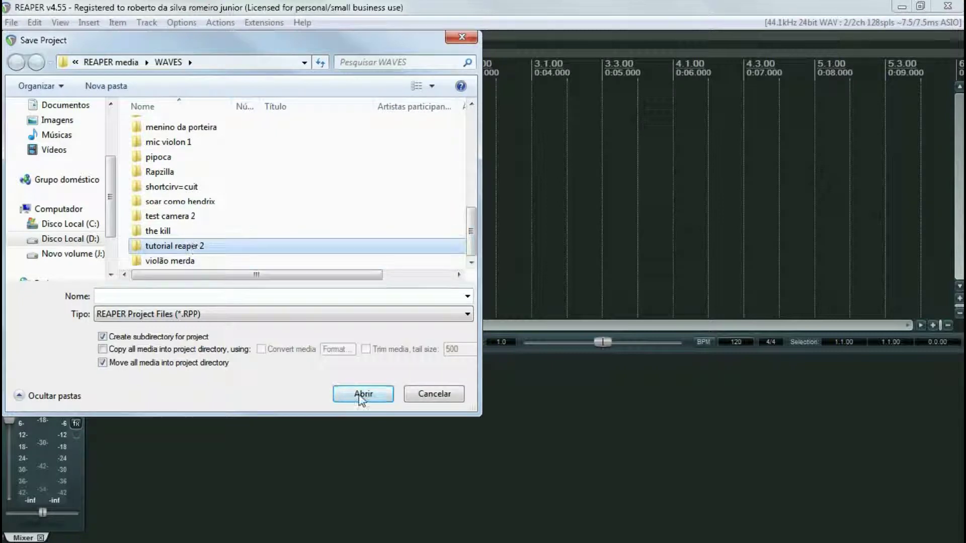
left_click(362, 393)
left_click(204, 131)
left_click(361, 396)
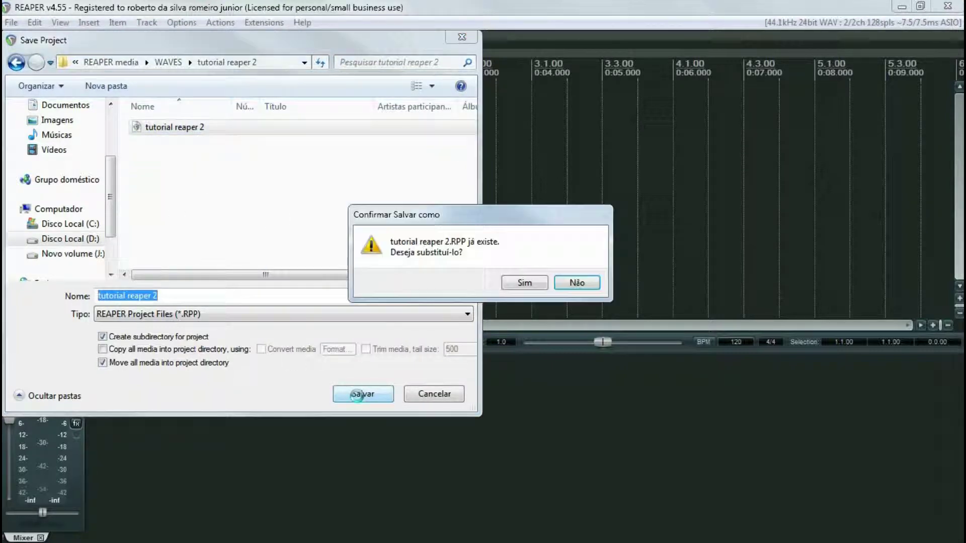
left_click(525, 283)
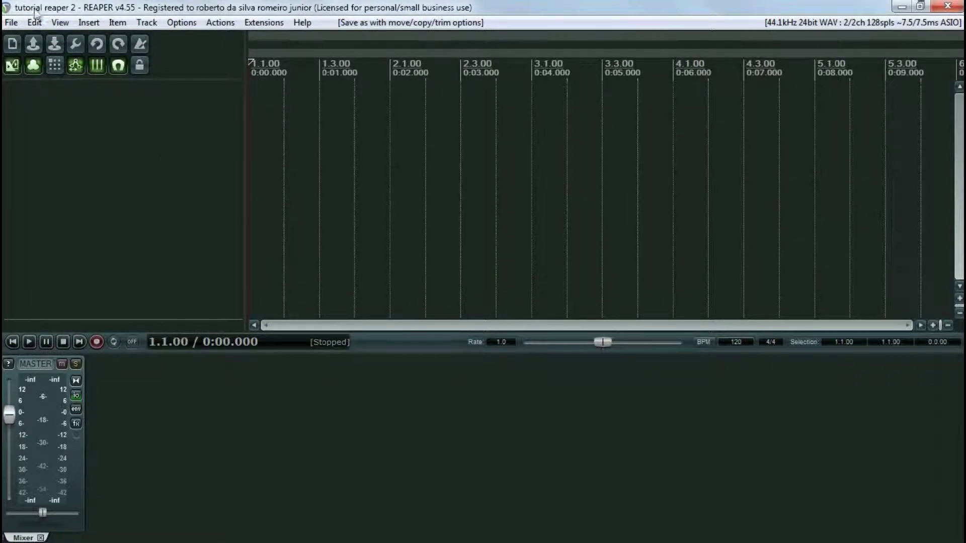
- Insert one new empty track in the project
left_click(106, 143)
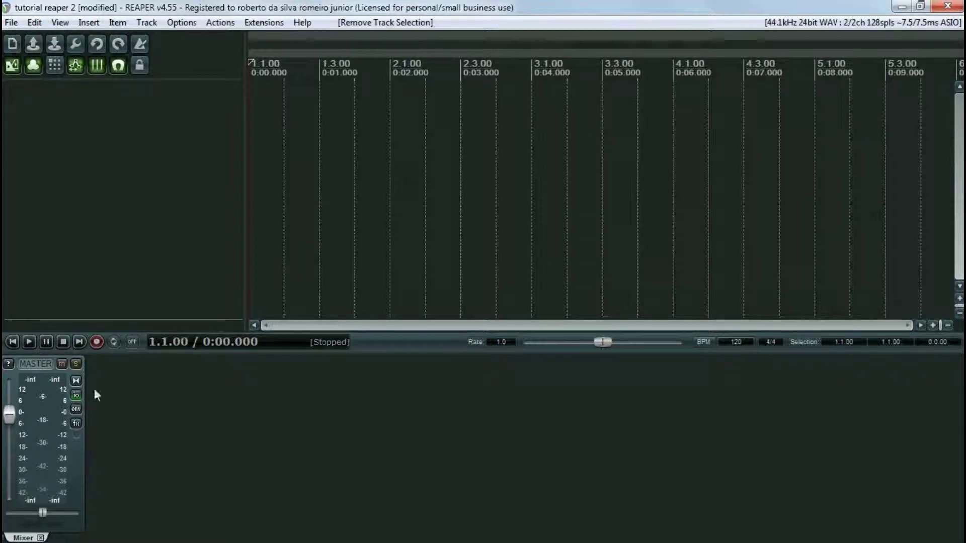
double_click(98, 219)
left_click(98, 218)
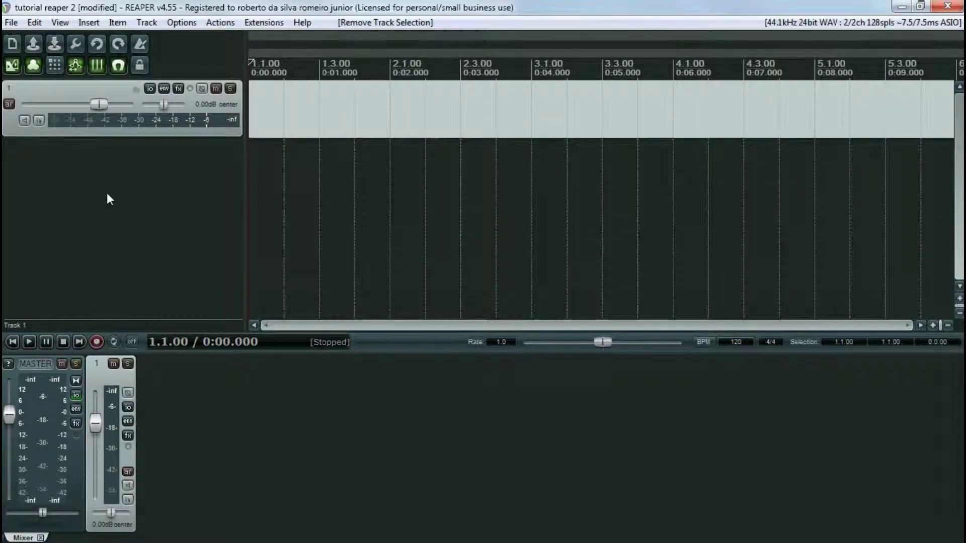
- Arm track 1 and record about 7.6 seconds from HD Audio Mic input 1, keeping the recorded file
left_click(128, 472)
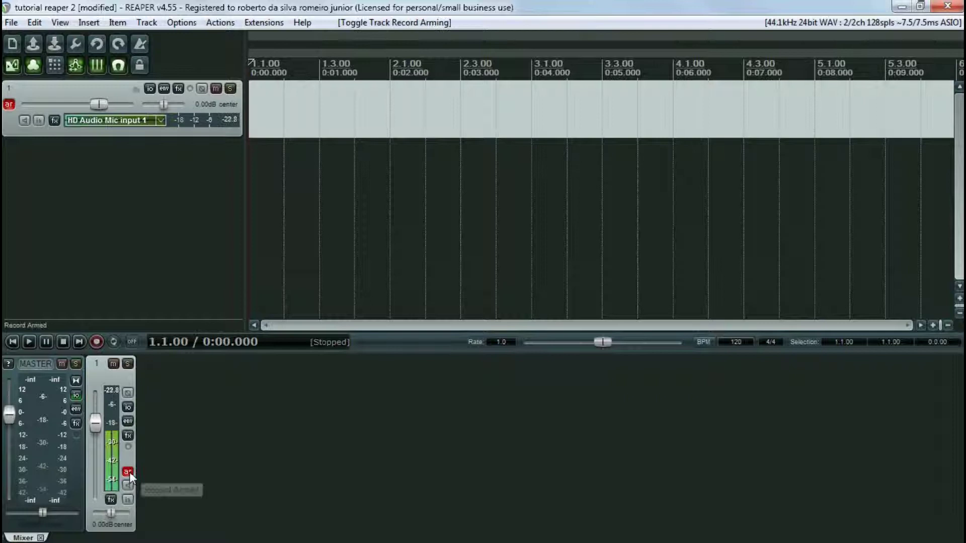
left_click(99, 340)
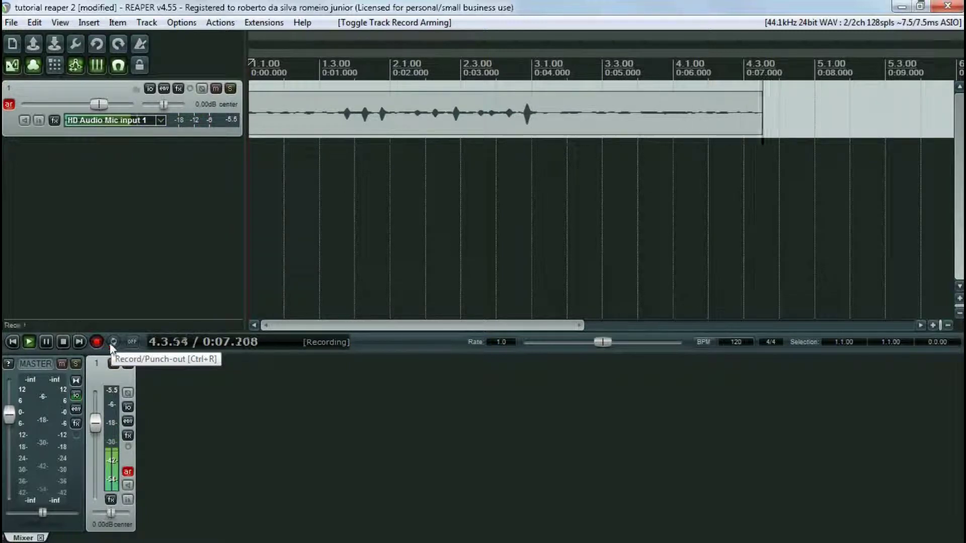
key("space")
left_click(426, 368)
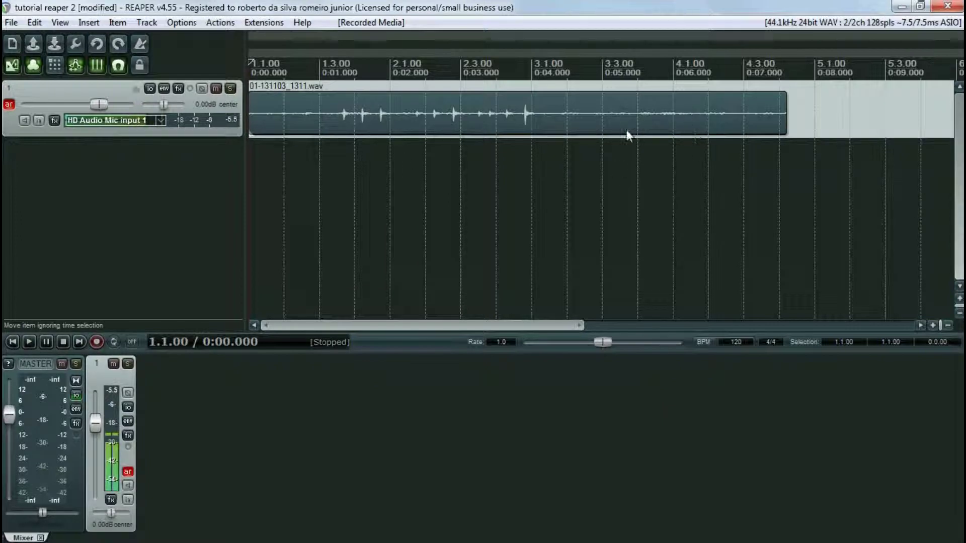
- Play back part of the recording starting at measure 3.1.00 (0:04.000), and stop playback
left_click(533, 71)
key("space")
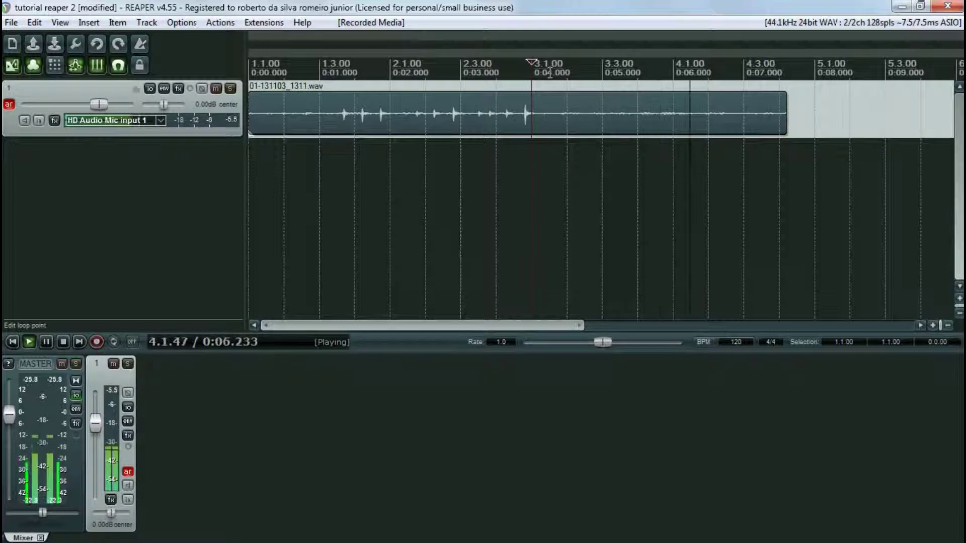
key("space")
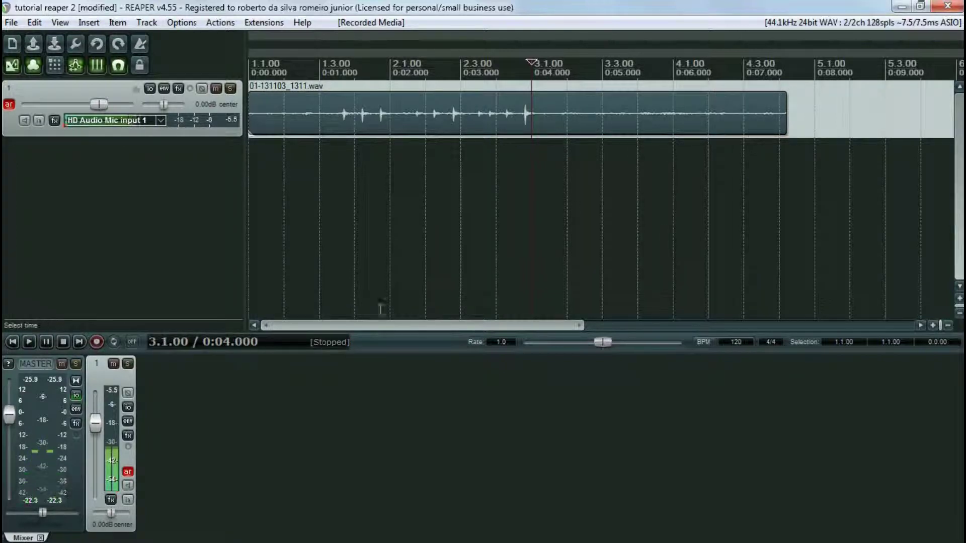
- Disarm recording on track 1 and save the project
left_click(128, 473)
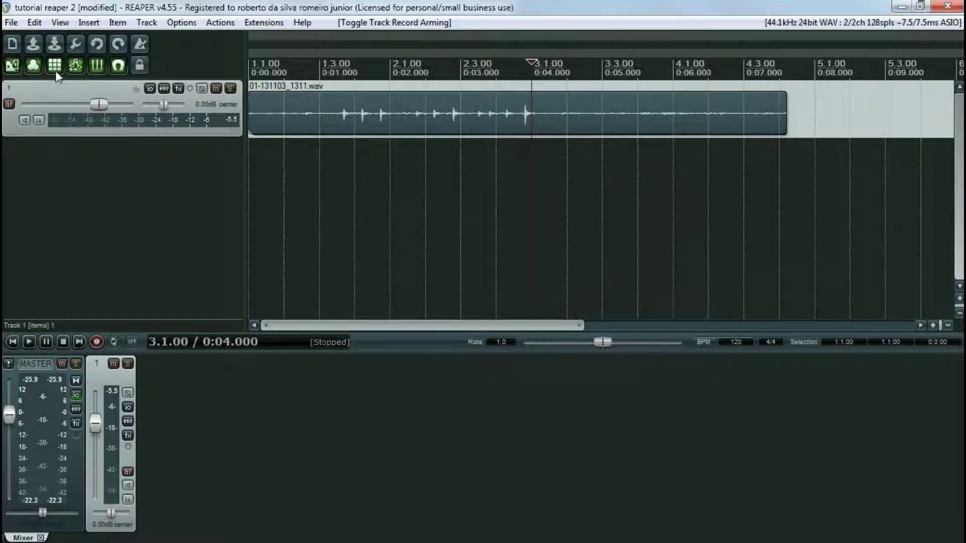
left_click(54, 44)
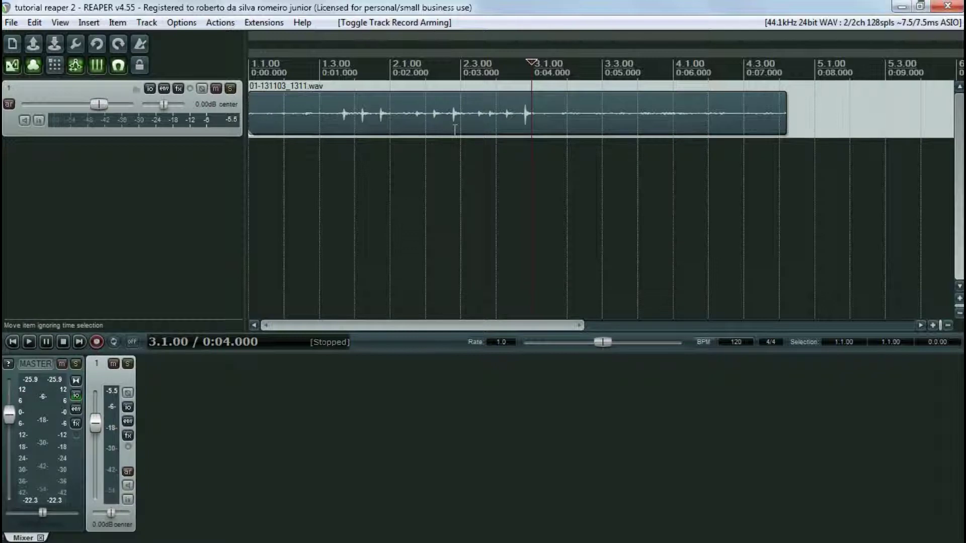
- Look up the Normalize items command among the recorded item's processing commands
right_click(443, 119)
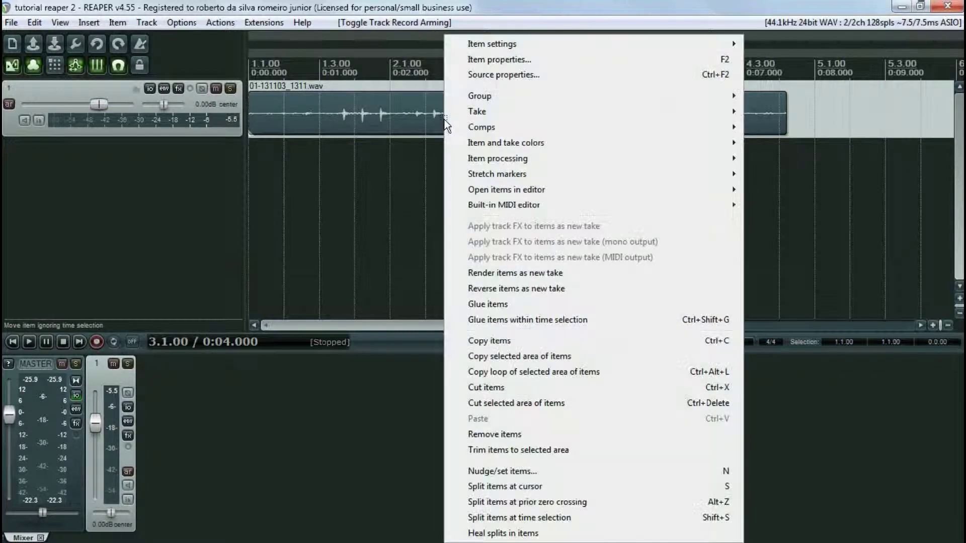
mouse_move(493, 108)
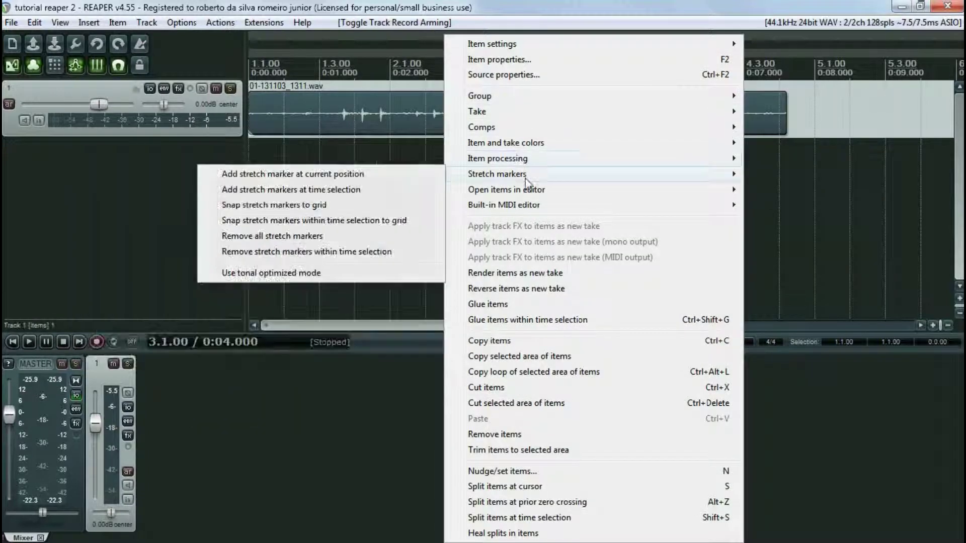
mouse_move(526, 163)
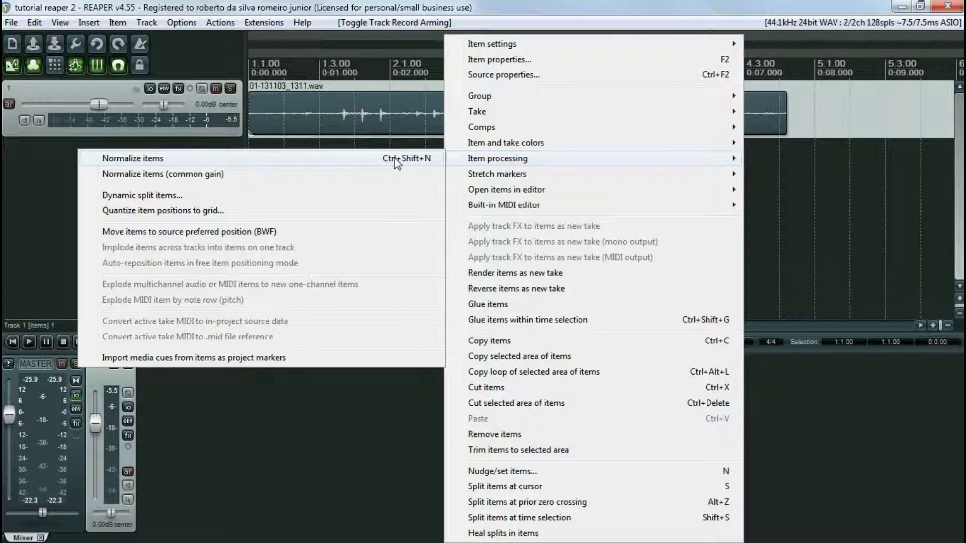
left_click(397, 159)
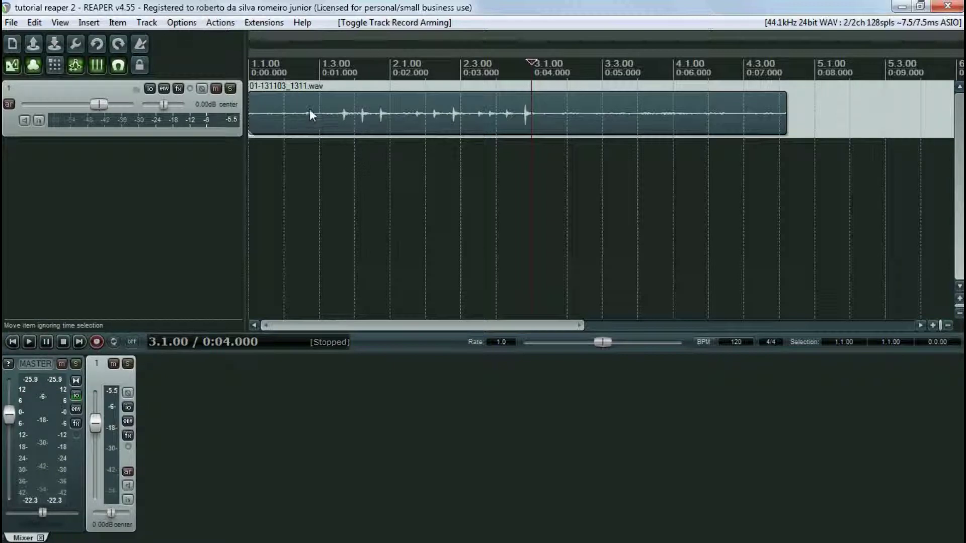
- Set audacity.exe from the Audacity program folder as the default primary external editor in the preferences
left_click(182, 23)
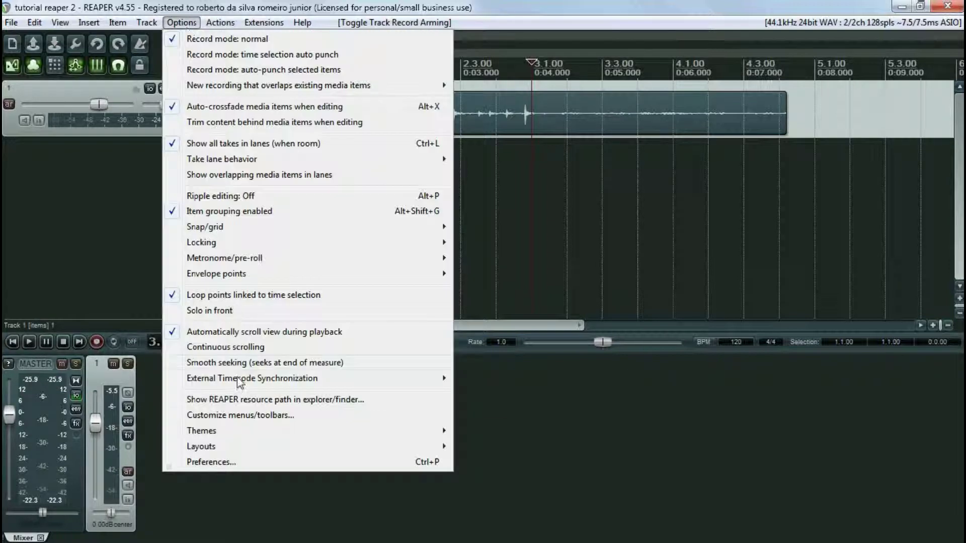
left_click(252, 462)
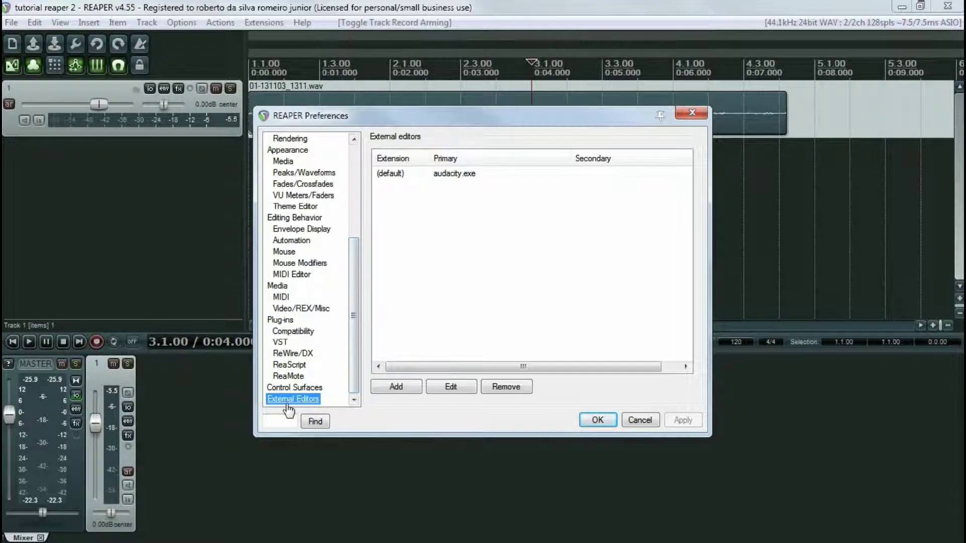
left_click(396, 386)
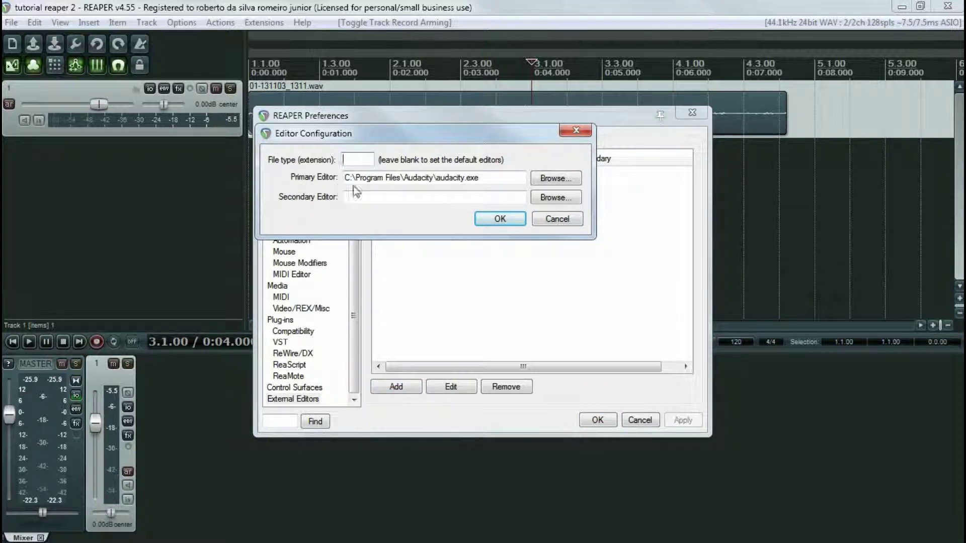
left_click(561, 183)
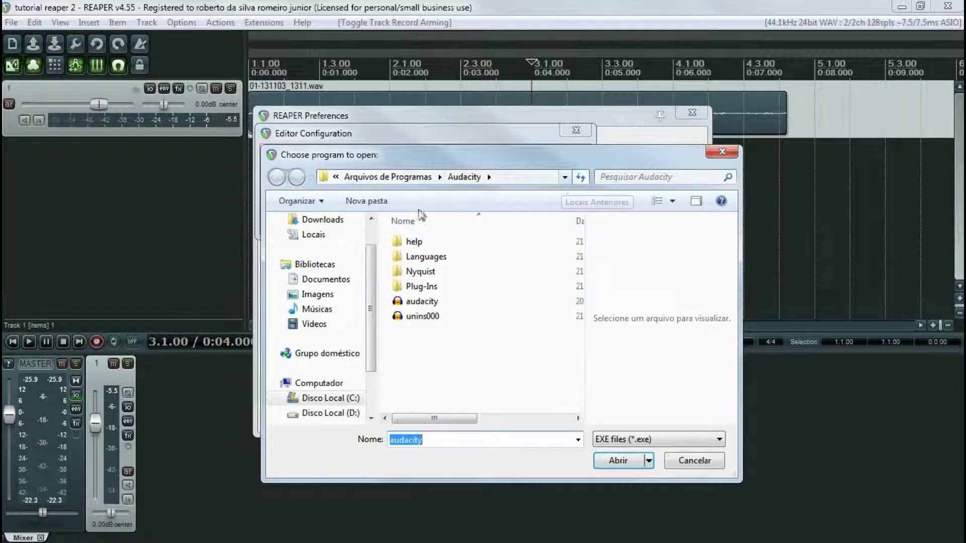
left_click(382, 177)
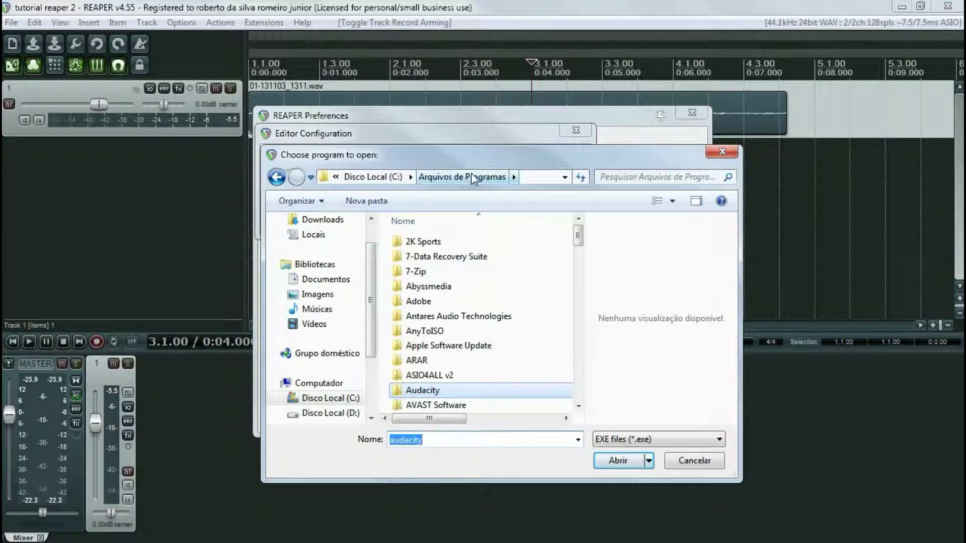
double_click(412, 391)
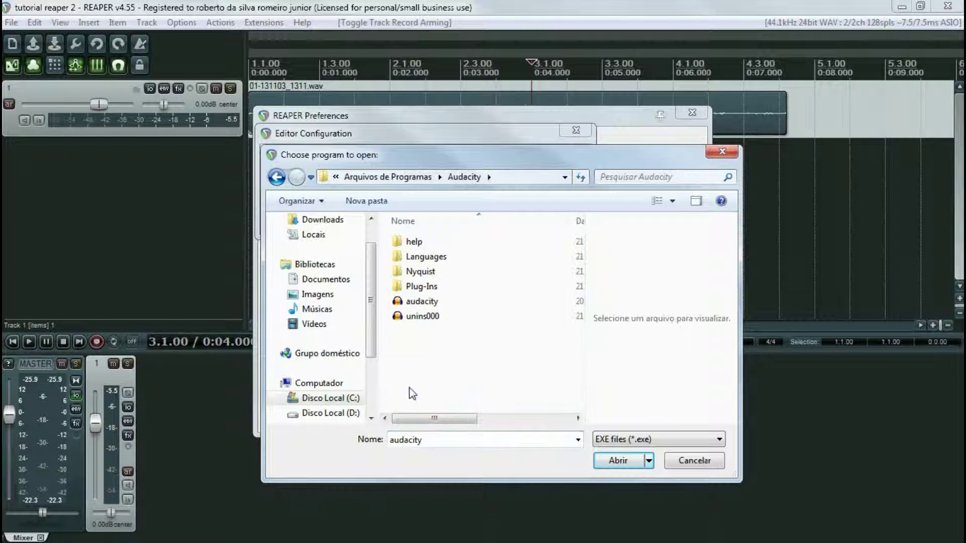
left_click(421, 305)
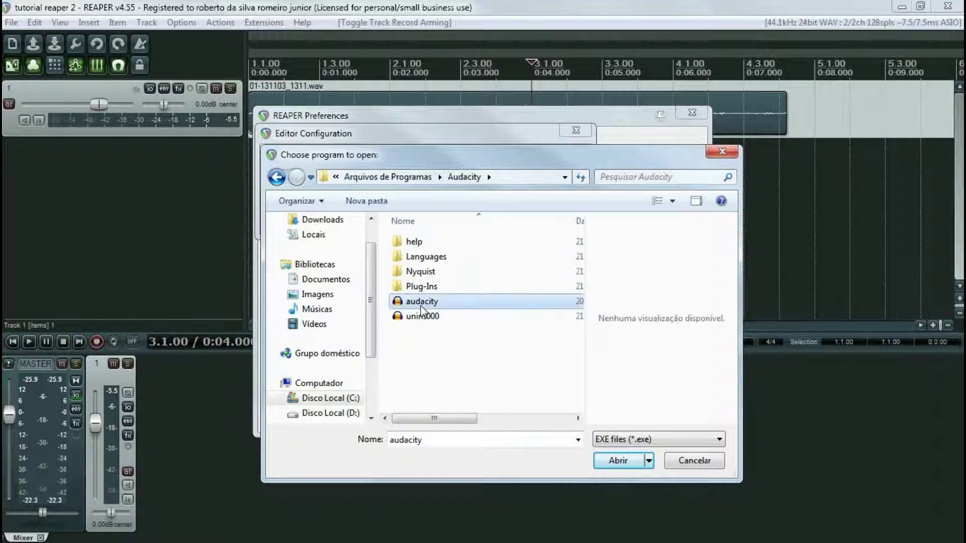
left_click_drag(432, 420, 413, 427)
left_click(612, 459)
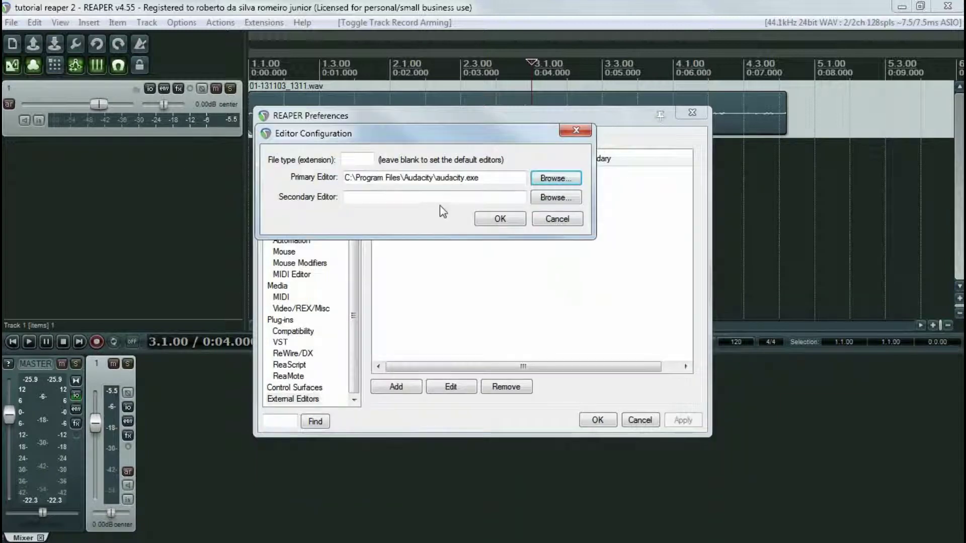
left_click(496, 220)
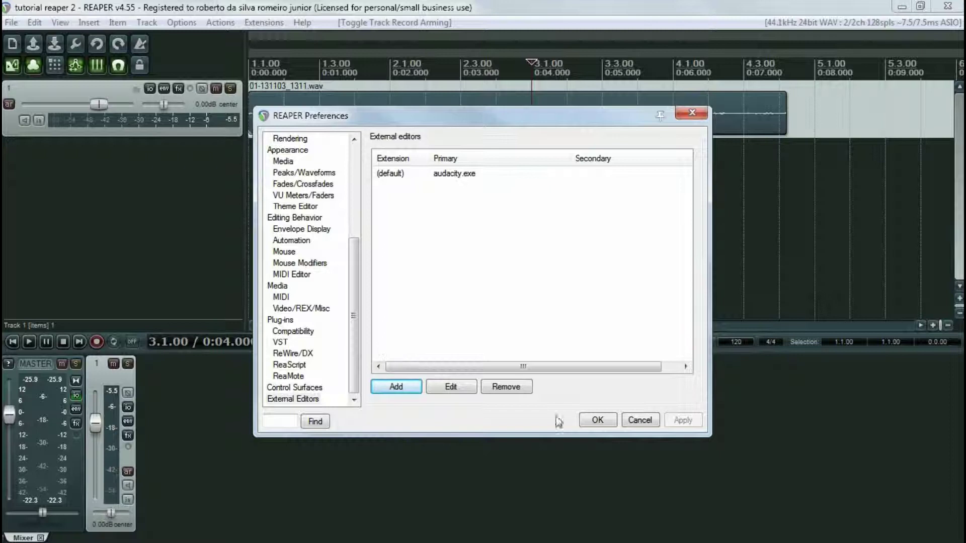
left_click(598, 421)
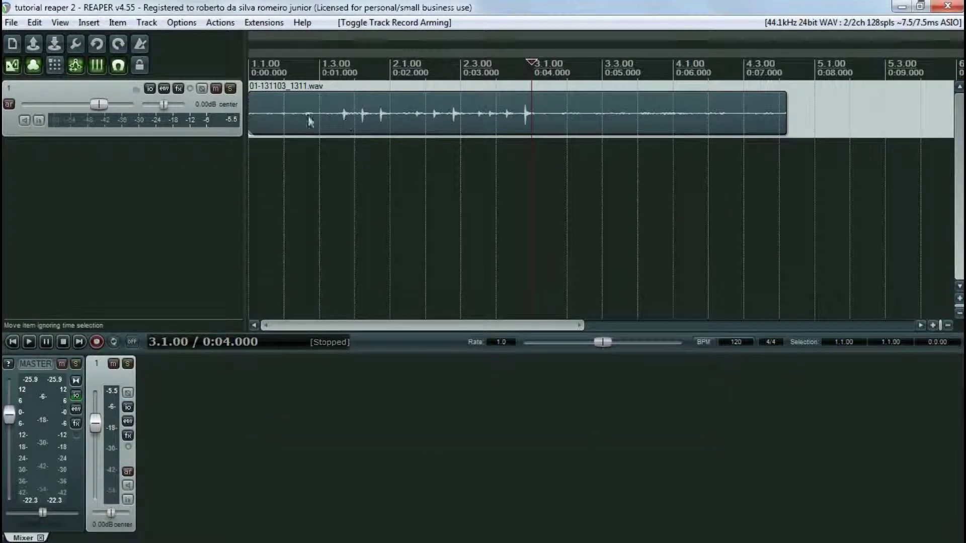
- Open the recorded item 01-131103_1311.wav in Audacity for editing, reading directly from the original file
right_click(378, 116)
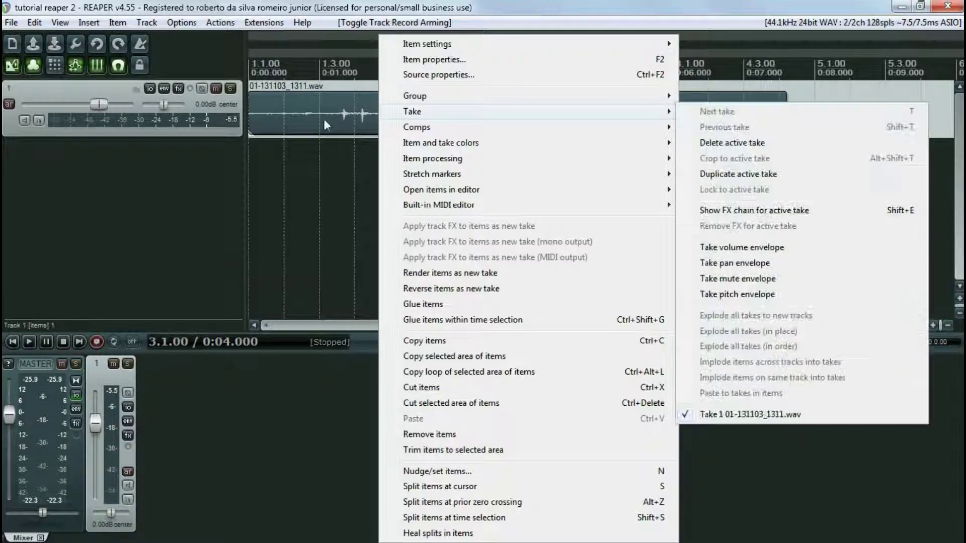
mouse_move(459, 144)
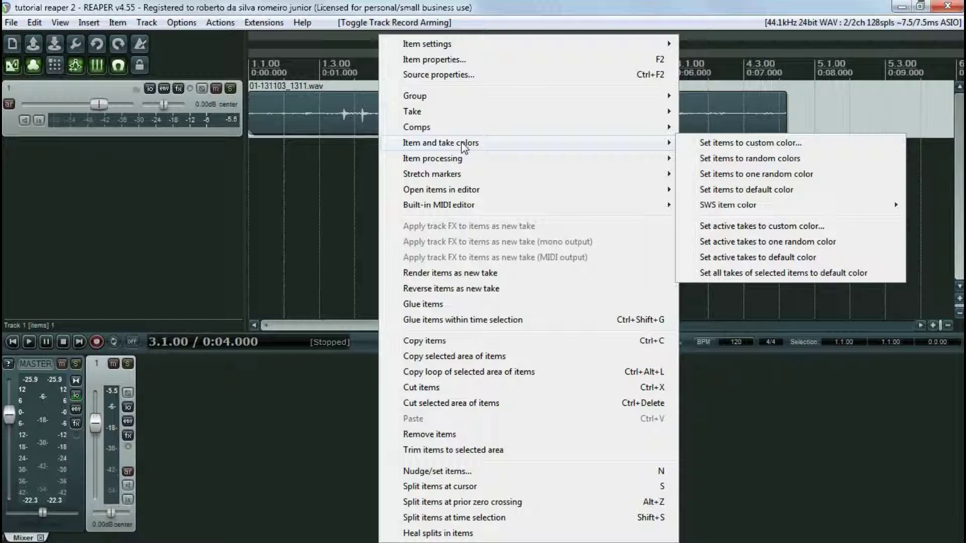
mouse_move(469, 194)
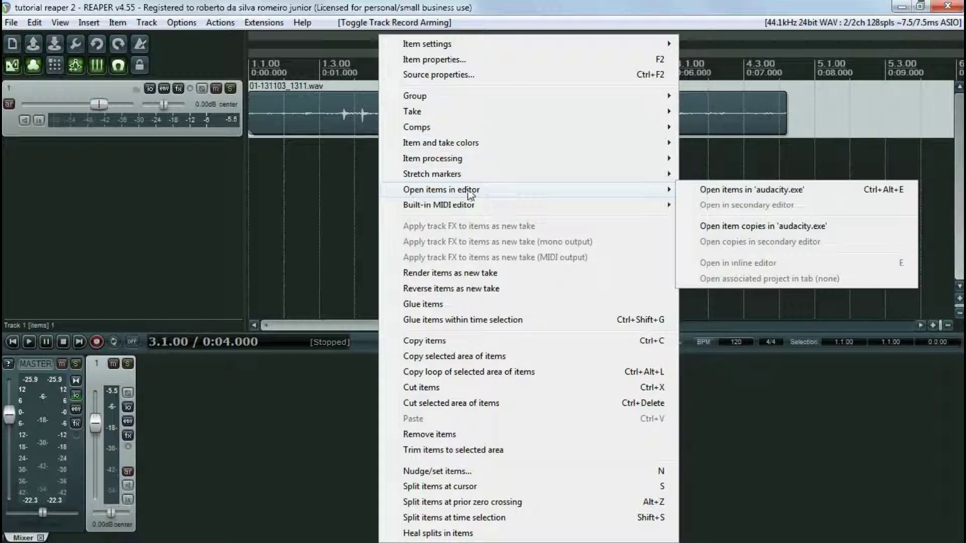
left_click(762, 194)
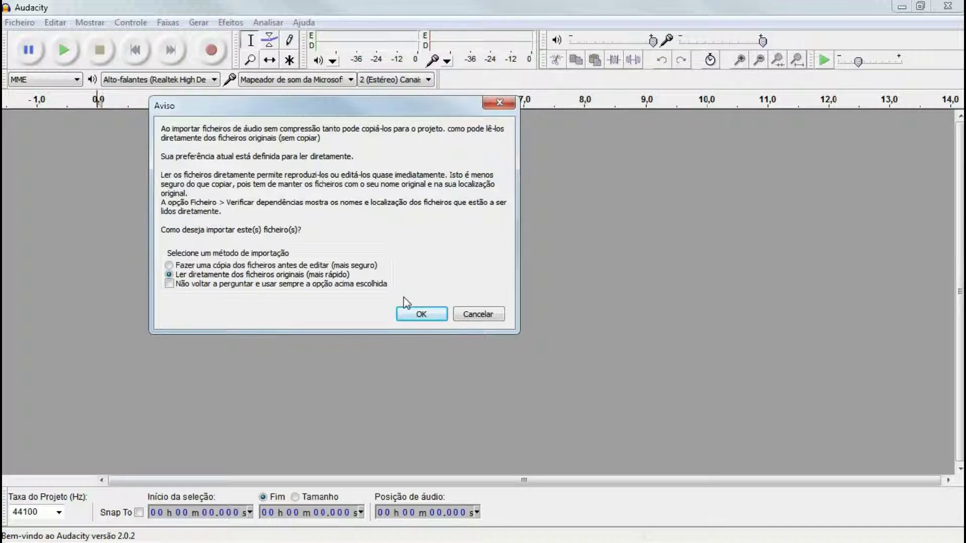
left_click(414, 313)
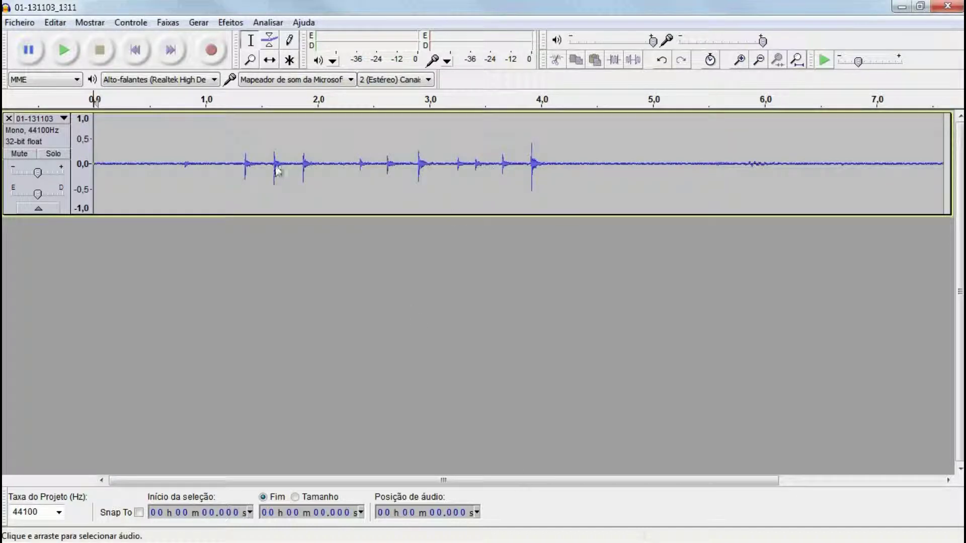
- Amplify the entire recording by 5.4 dB to a new peak amplitude of 0.0 dB, without allowing clipping
double_click(366, 168)
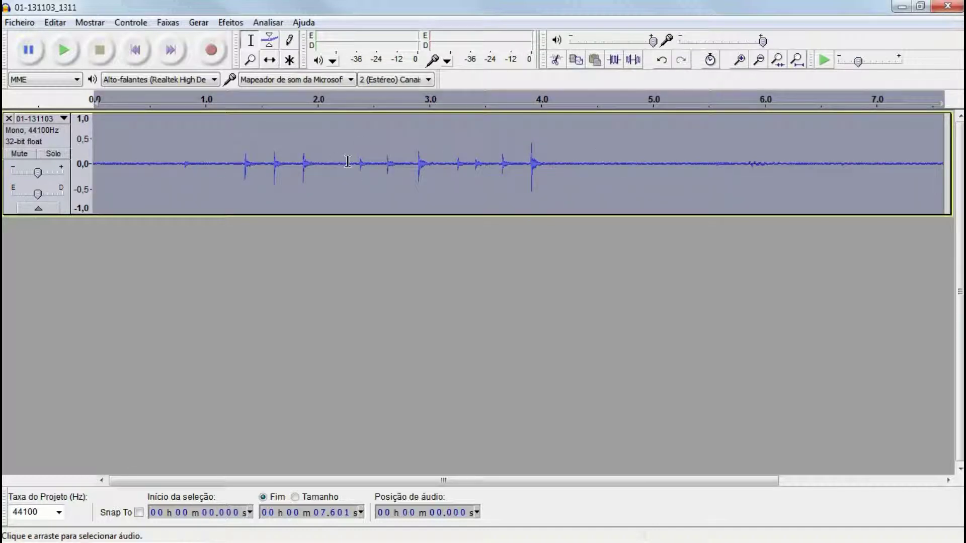
left_click(230, 22)
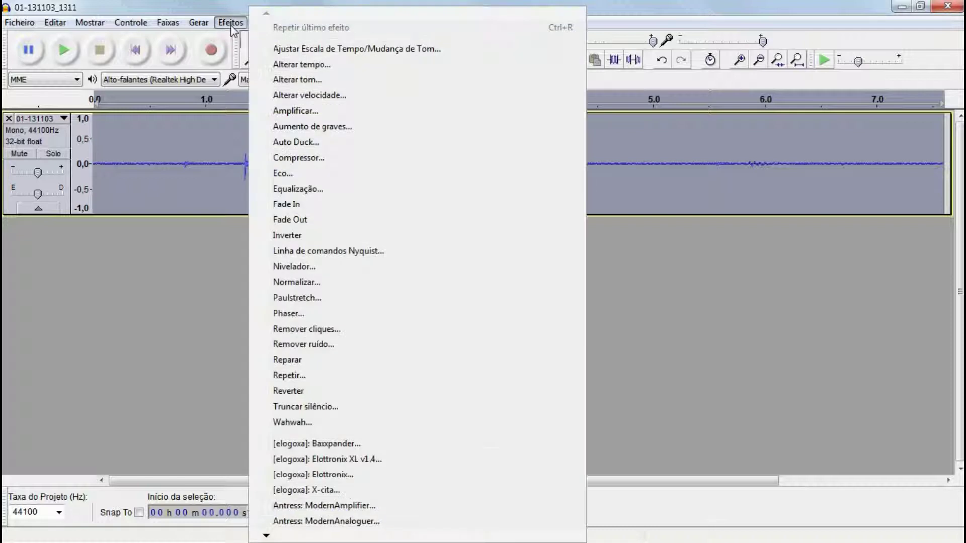
left_click(287, 110)
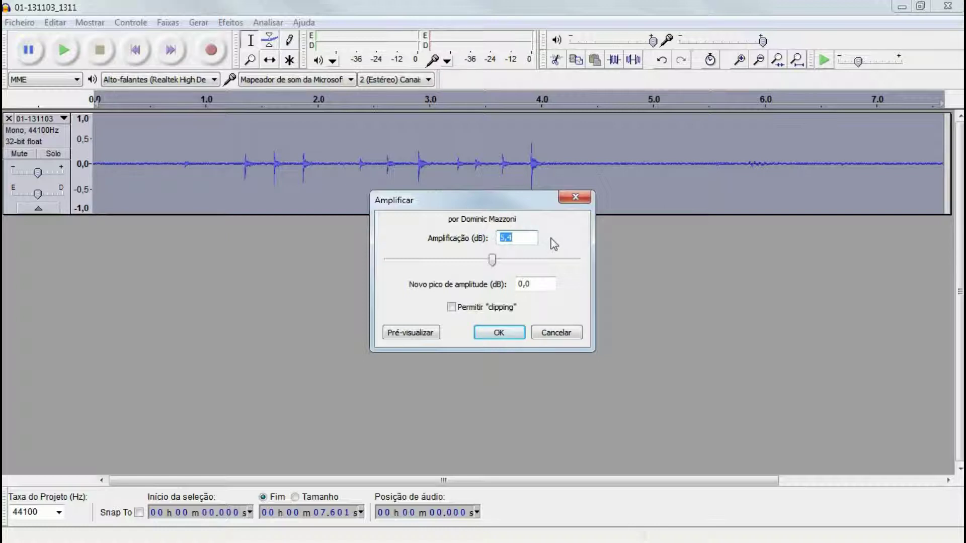
left_click(511, 331)
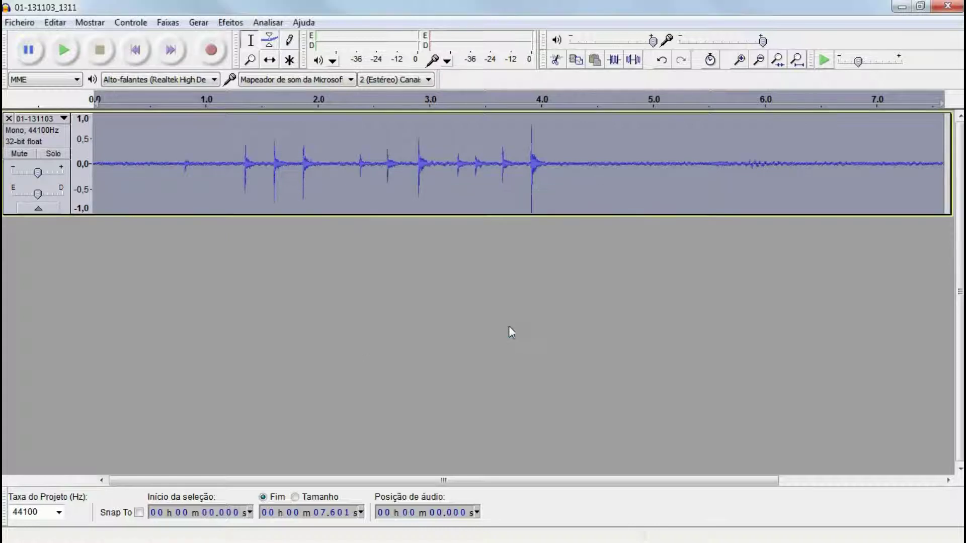
- Capture a noise profile from the quiet end of the recording, from about 6.34 s to 7.60 s
left_click(531, 211)
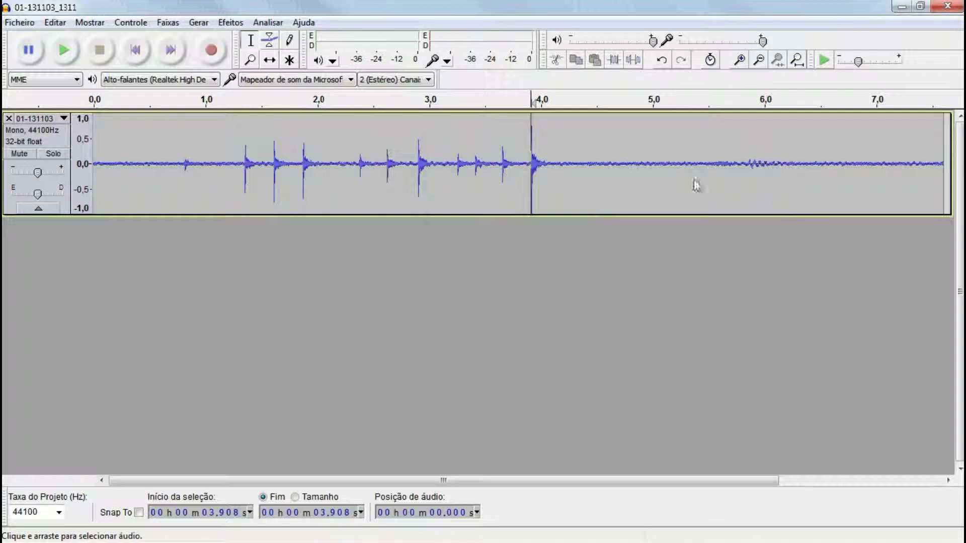
left_click(594, 186)
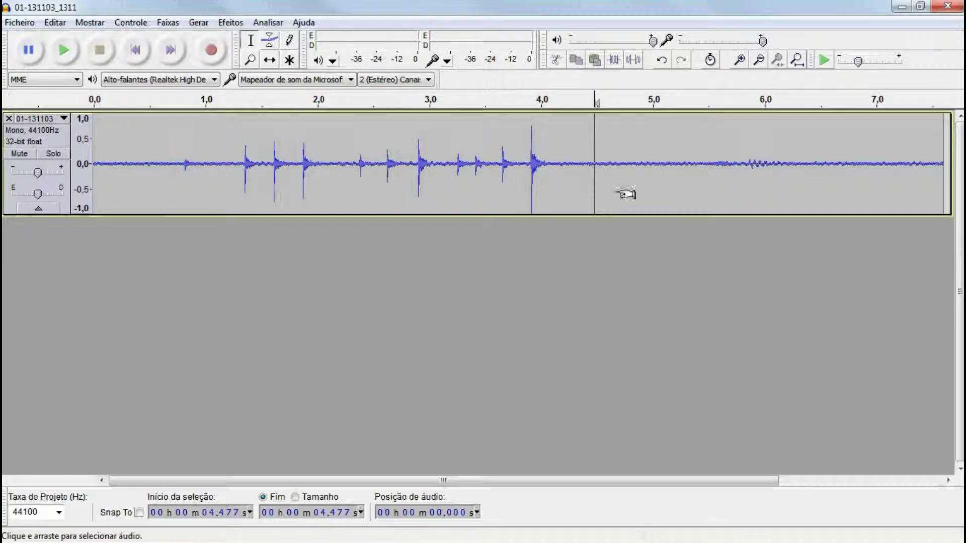
left_click_drag(804, 181, 946, 181)
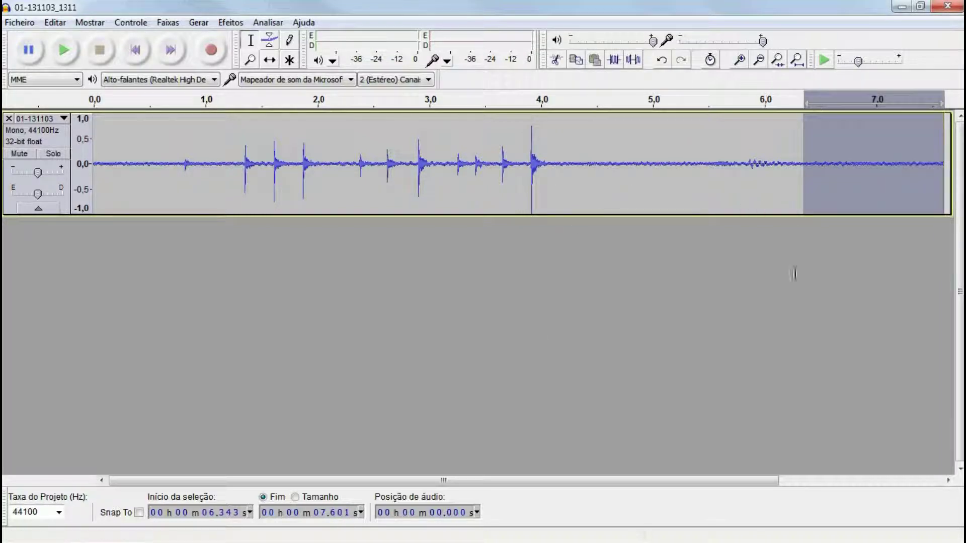
left_click(230, 22)
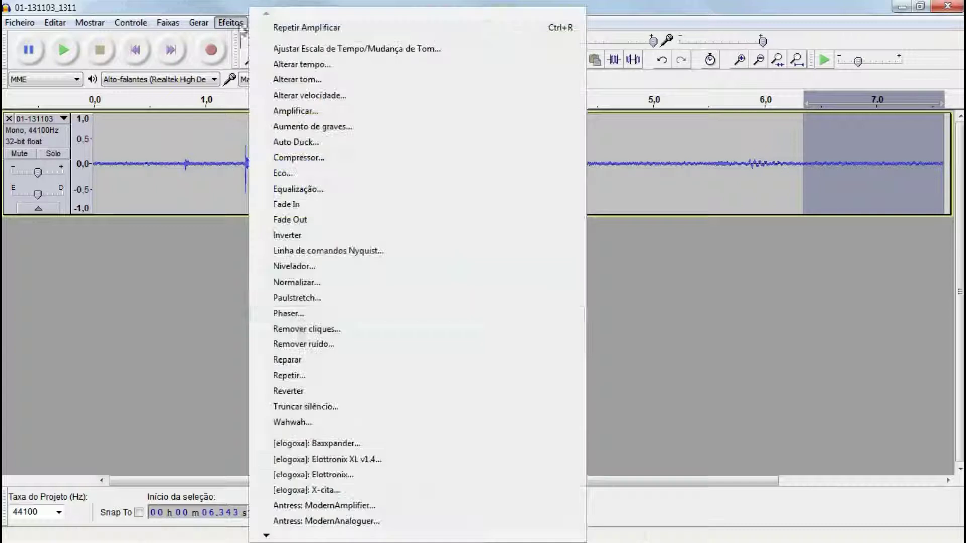
left_click(317, 344)
left_click(480, 206)
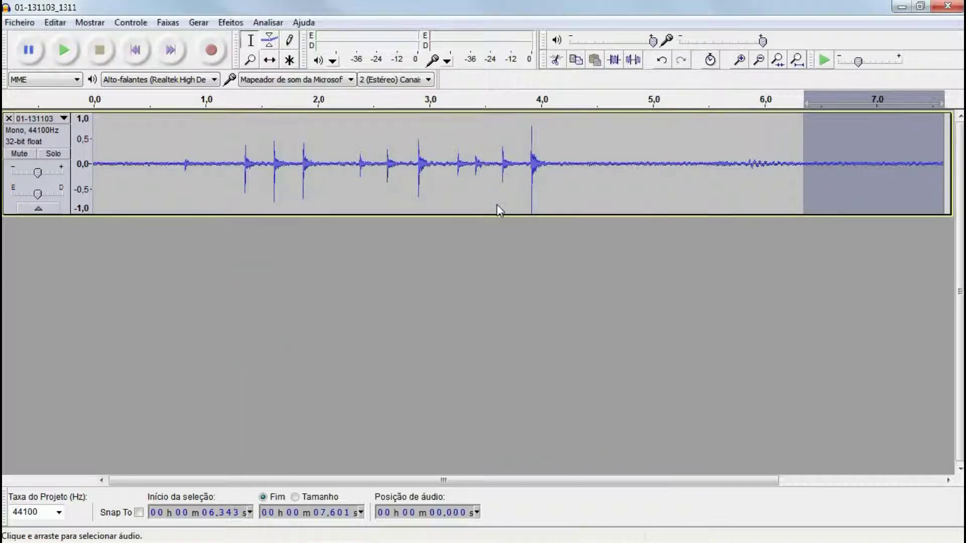
- Remove noise from the whole recording with 24 dB reduction, 0.00 dB sensitivity, 150 Hz frequency smoothing and 0.15 s attack/decay
left_click(360, 162)
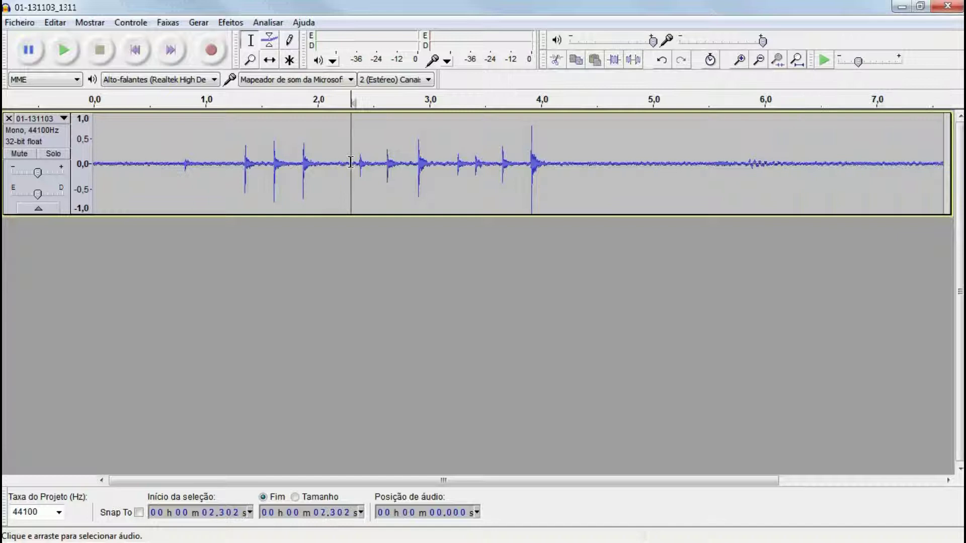
key("ctrl+a")
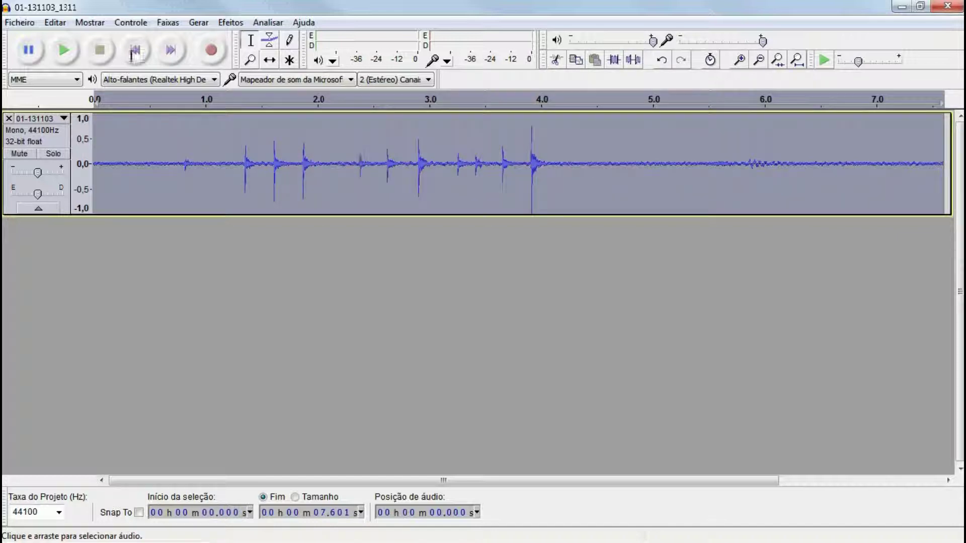
left_click(230, 22)
left_click(310, 347)
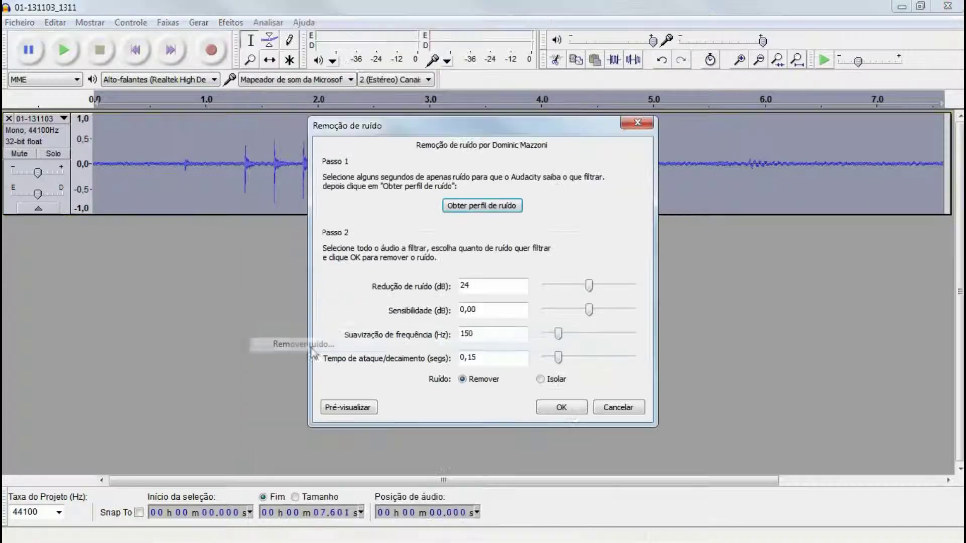
left_click(568, 408)
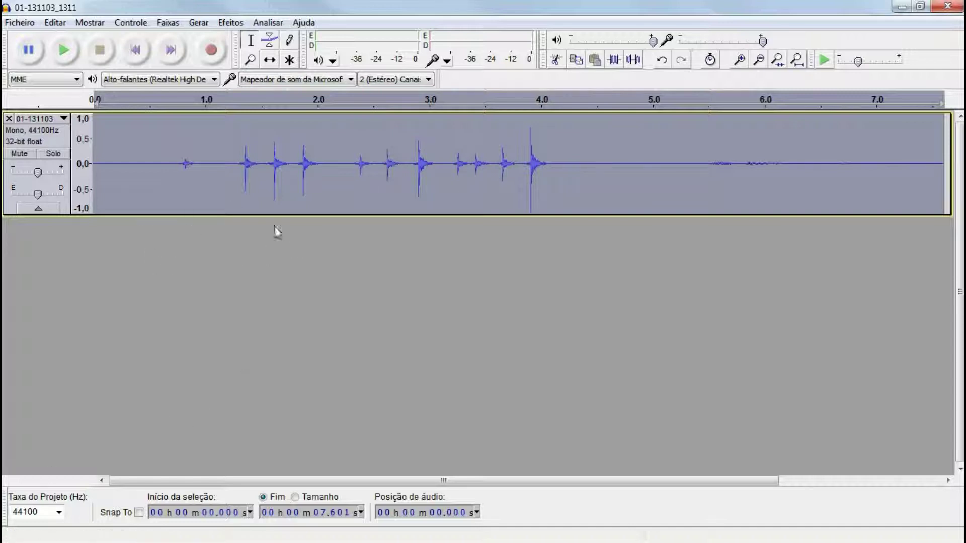
- Export the audio as 16-bit PCM WAV over 01-131103_1311 in the inner tutorial reaper 2 folder, and close Audacity without saving changes
left_click(20, 23)
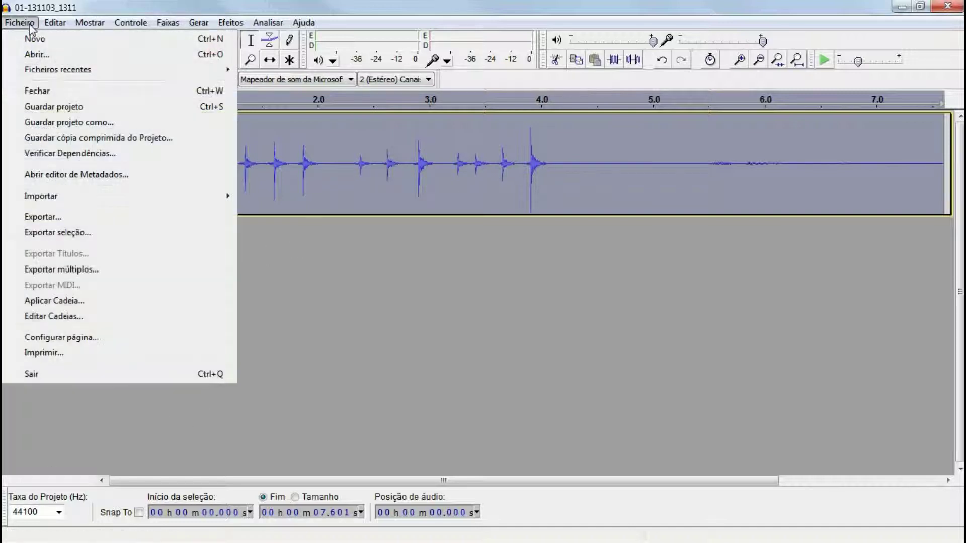
left_click(48, 218)
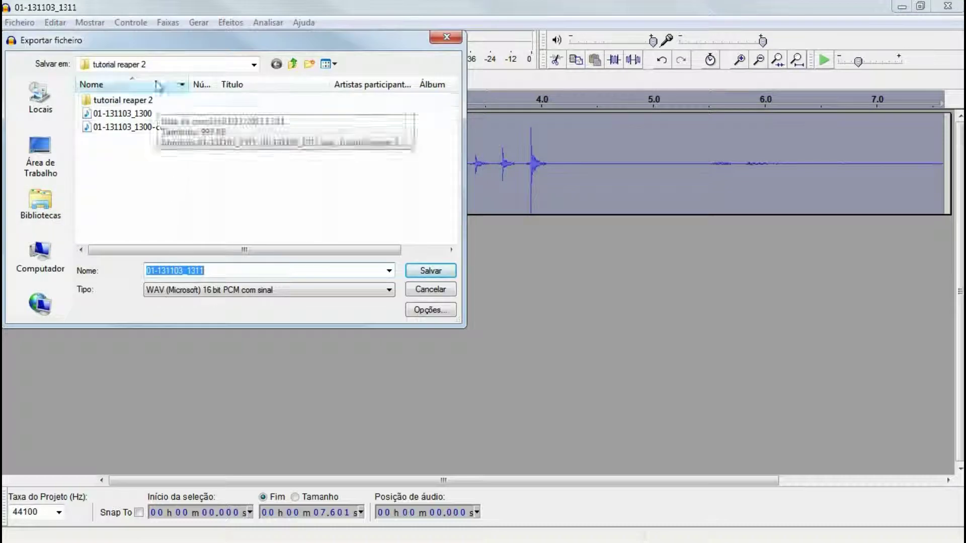
left_click(163, 106)
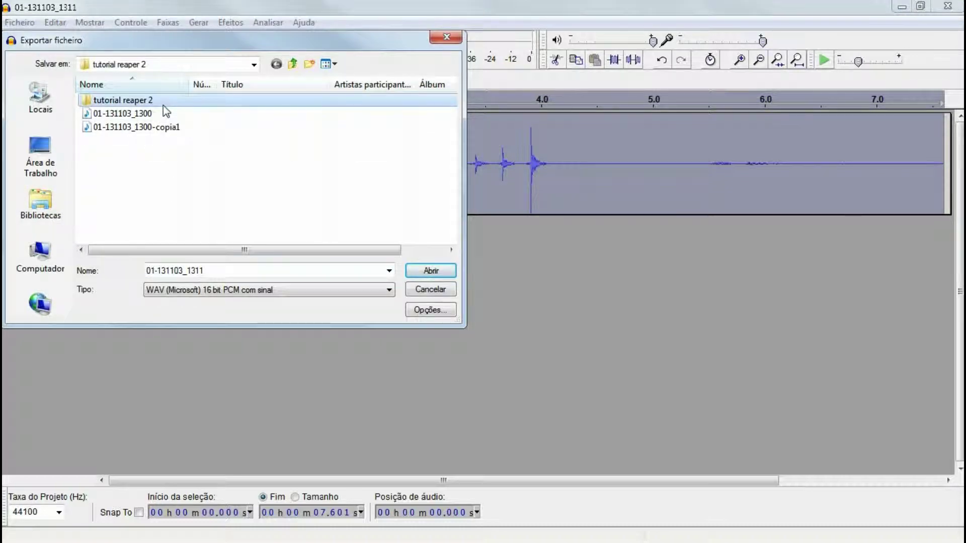
left_click(87, 98)
double_click(159, 103)
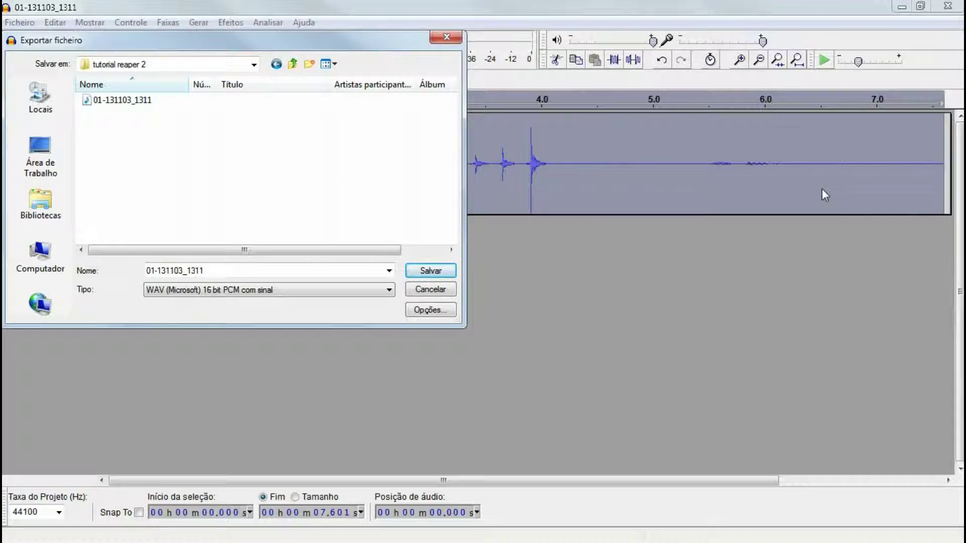
left_click(431, 270)
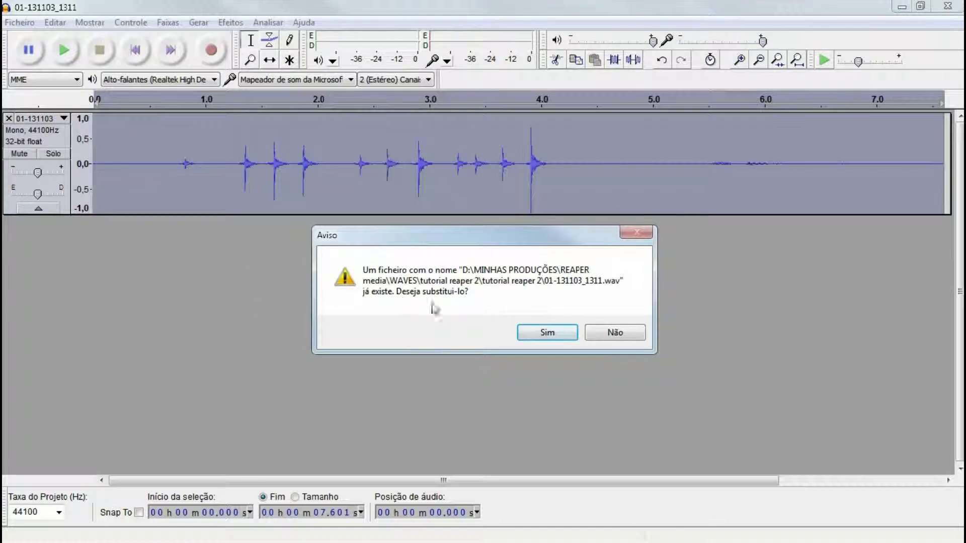
left_click(534, 333)
left_click(557, 376)
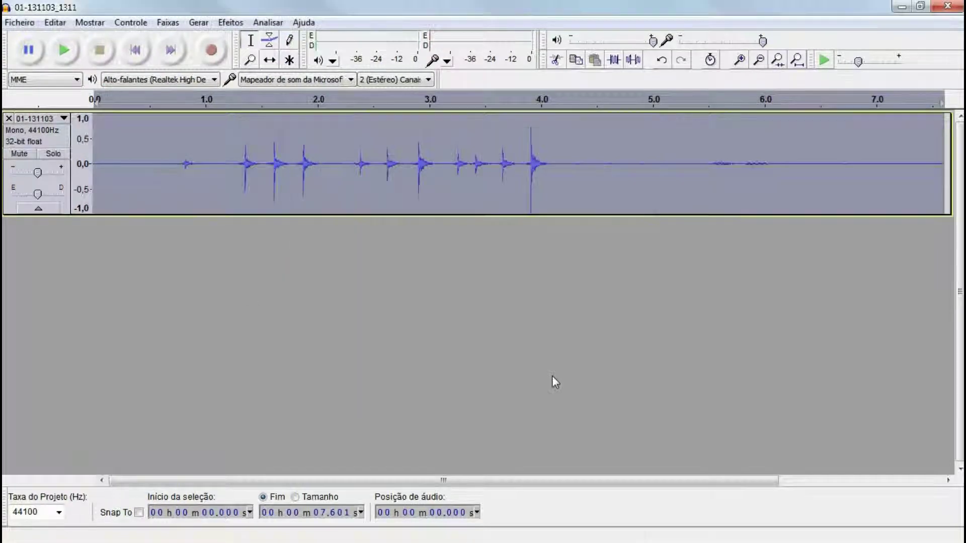
left_click(948, 6)
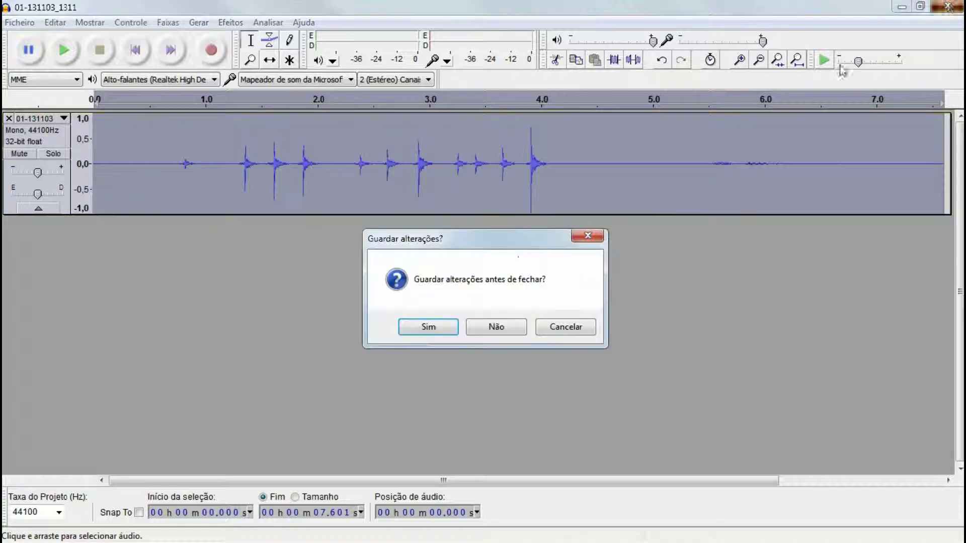
left_click(491, 329)
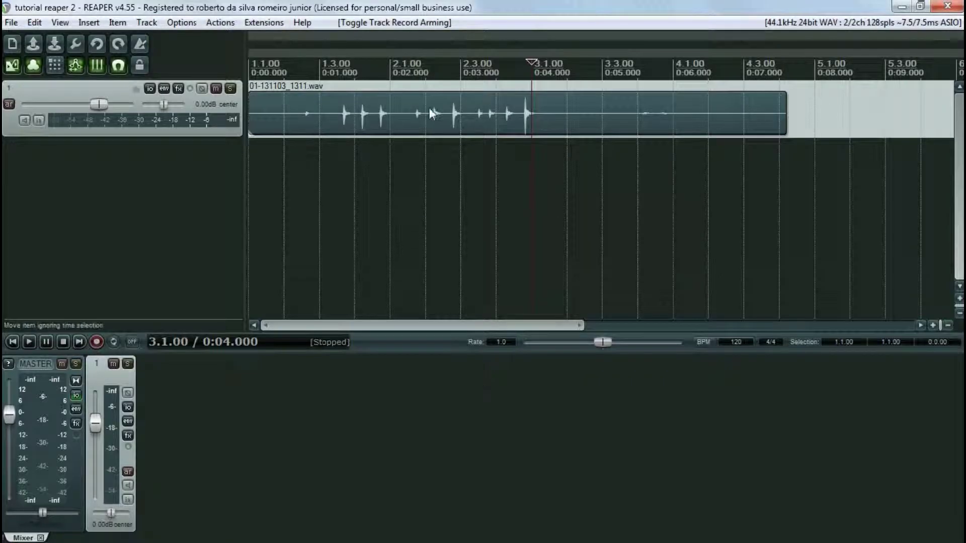
- Enlarge track 1 and examine the processed waveform of the recorded item up close in REAPER
left_click(524, 132)
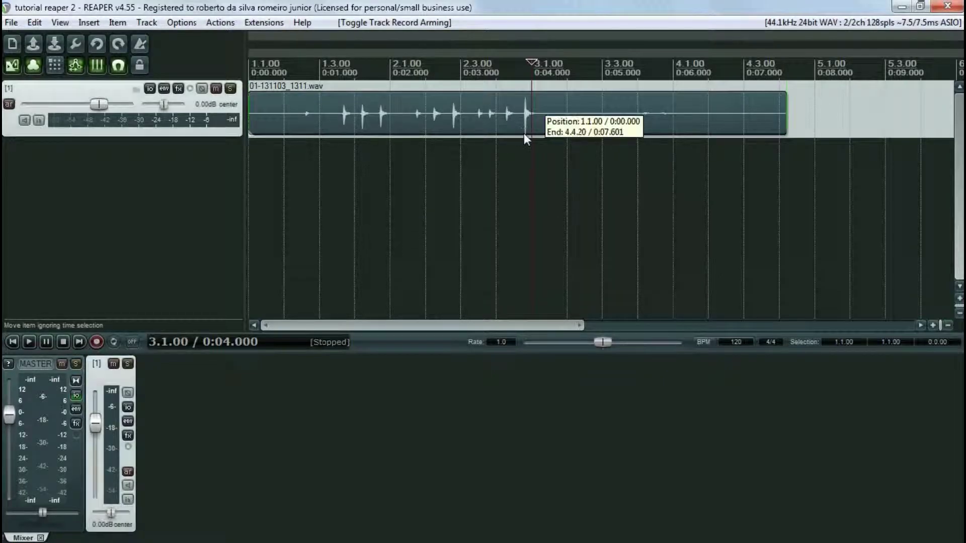
left_click(959, 300)
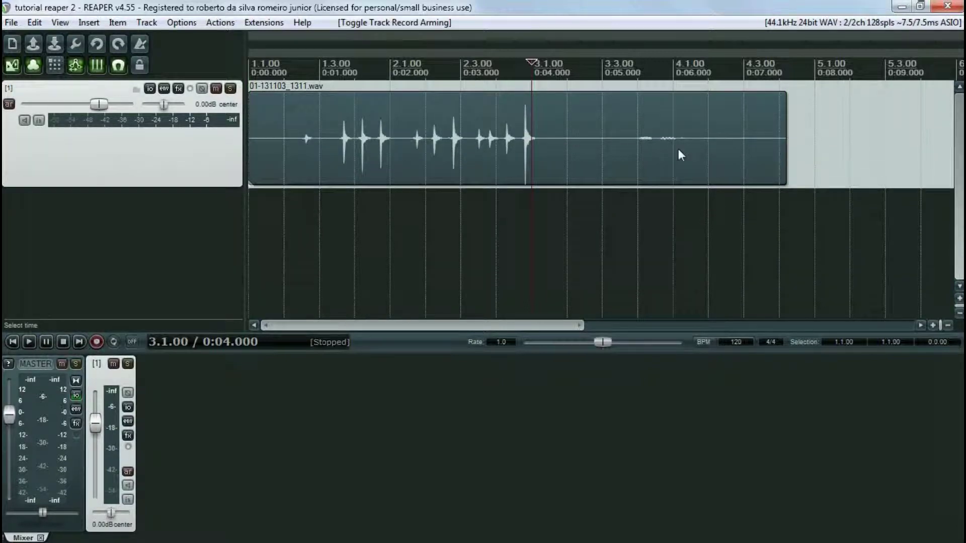
scroll(514, 64, "up", 2)
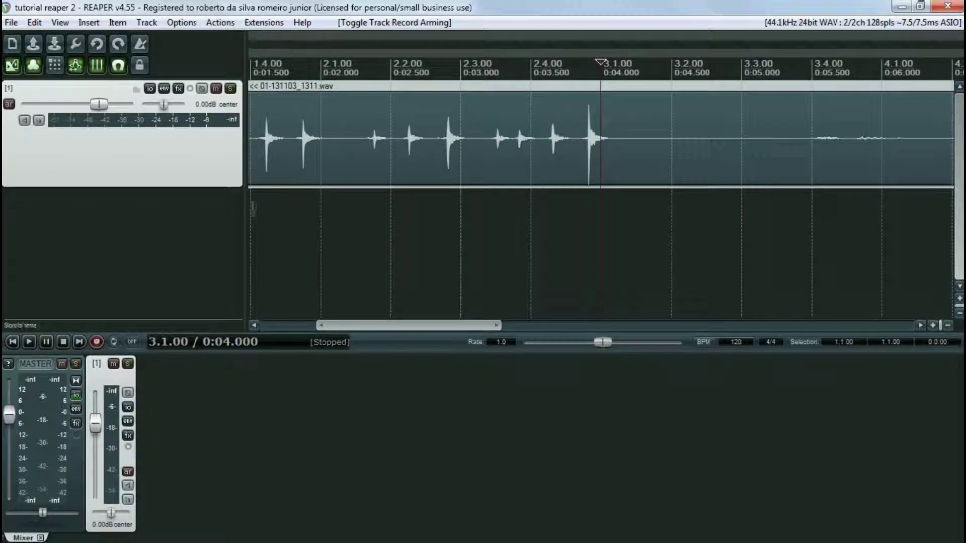